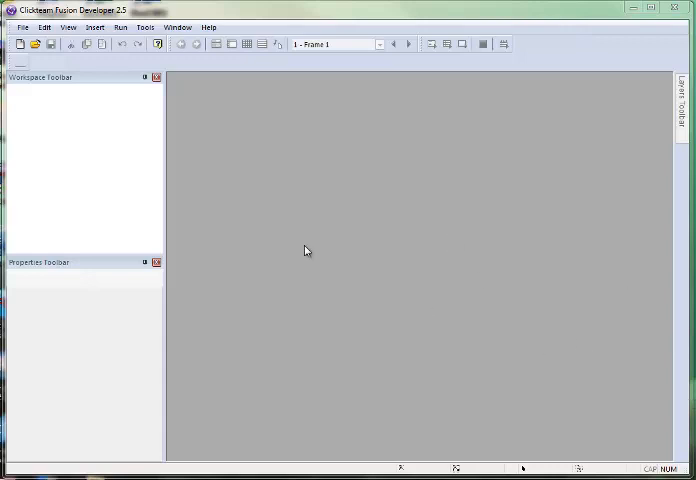
Step: Create a new application and open Frame 1 for editing
{"action": "left_click", "coordinate": [22, 27]}
{"action": "left_click", "coordinate": [37, 50]}
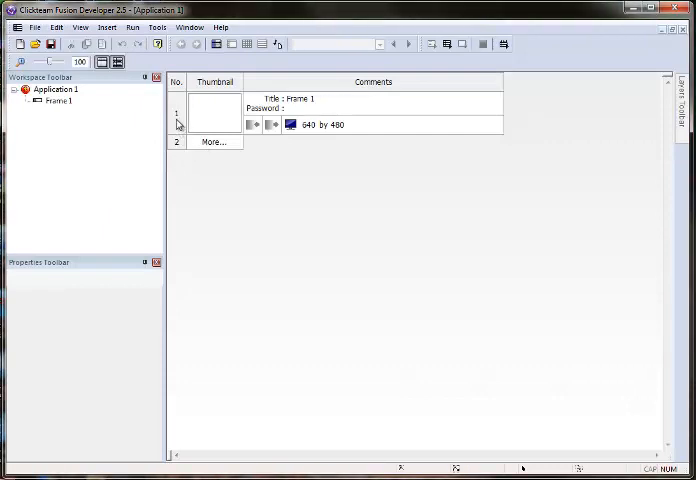
{"action": "double_click", "coordinate": [178, 122]}
Step: Insert a String object and place it near the frame's top-left
{"action": "right_click", "coordinate": [477, 180]}
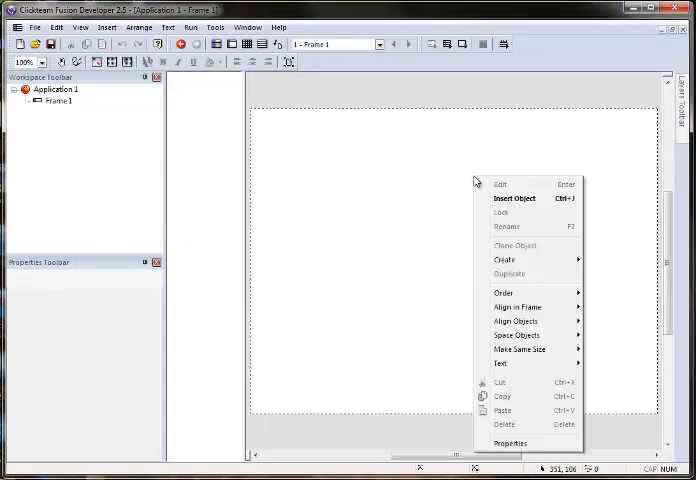
{"action": "left_click", "coordinate": [514, 198]}
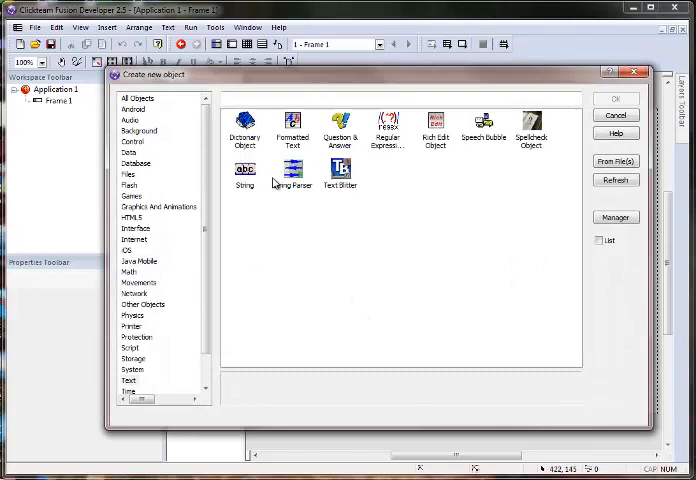
{"action": "left_click", "coordinate": [128, 380]}
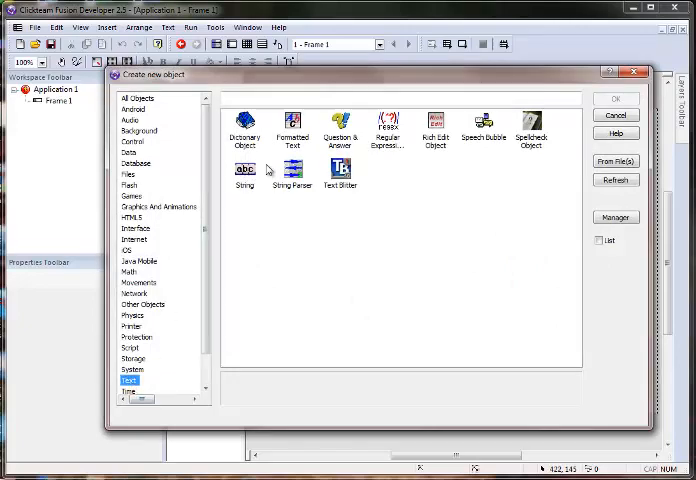
{"action": "left_click", "coordinate": [245, 178]}
{"action": "left_click", "coordinate": [615, 98]}
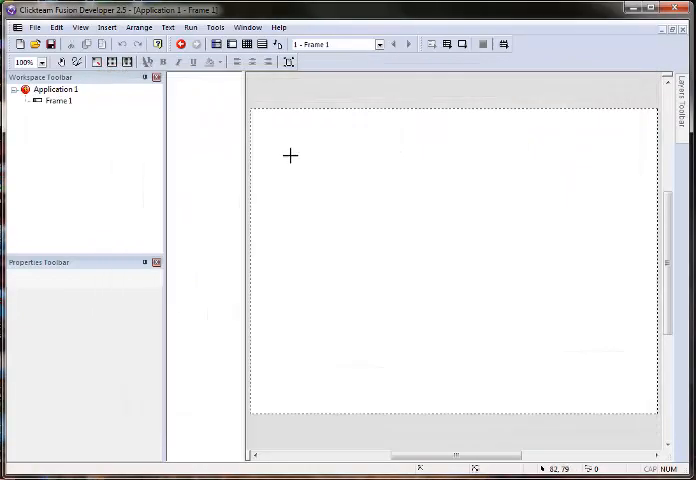
{"action": "left_click", "coordinate": [282, 128]}
{"action": "left_click_drag", "start_coordinate": [285, 134], "coordinate": [268, 121]}
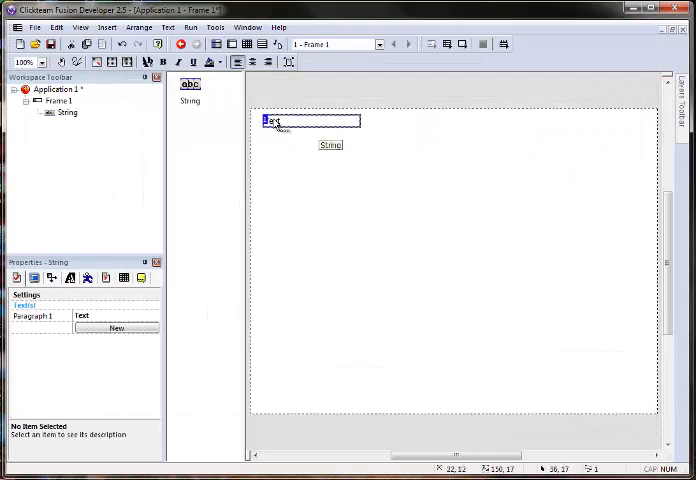
Step: Clone the string to get a second text object below it
{"action": "right_click", "coordinate": [272, 120]}
{"action": "left_click", "coordinate": [315, 189]}
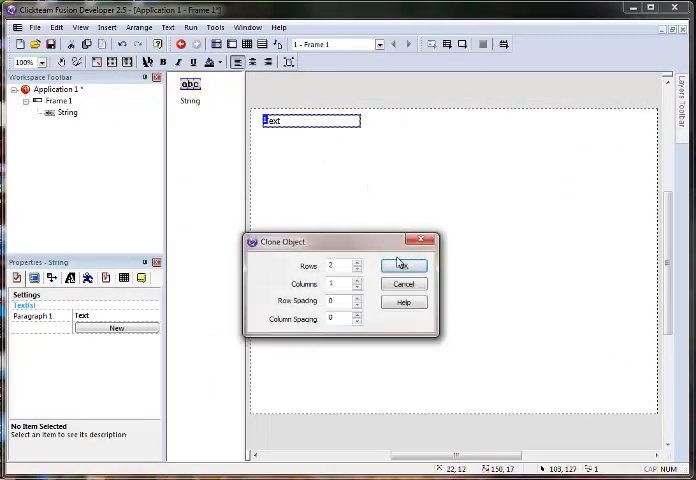
{"action": "left_click", "coordinate": [403, 266]}
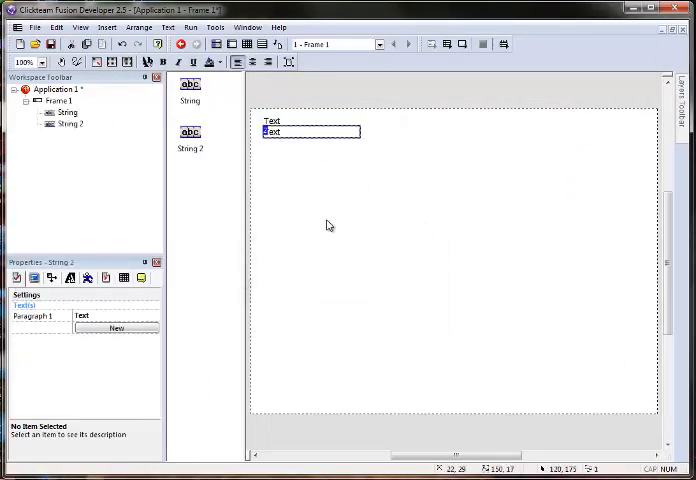
{"action": "right_click", "coordinate": [502, 202]}
{"action": "key", "text": "Escape"}
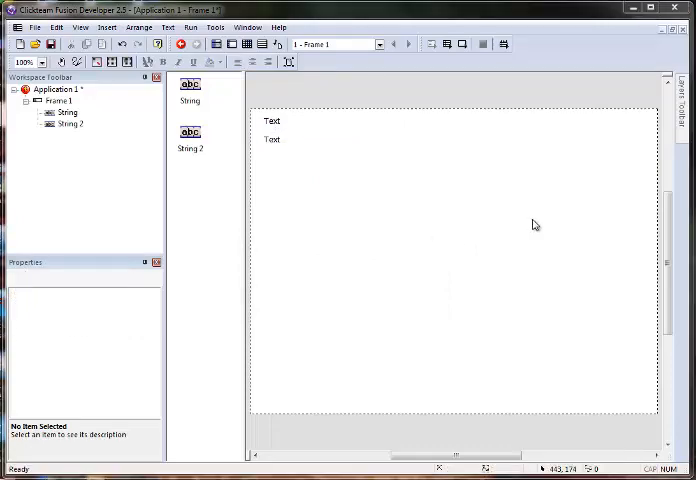
Step: Insert an Active diamond object in the middle of the frame
{"action": "double_click", "coordinate": [535, 224]}
{"action": "left_click", "coordinate": [137, 98]}
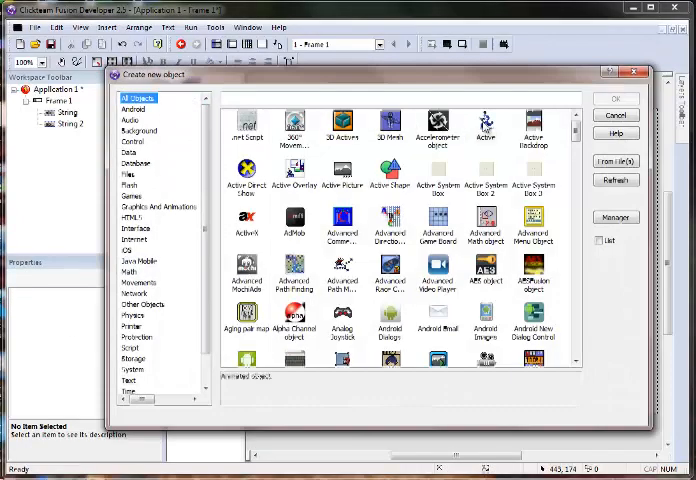
{"action": "double_click", "coordinate": [485, 125]}
{"action": "left_click", "coordinate": [437, 227]}
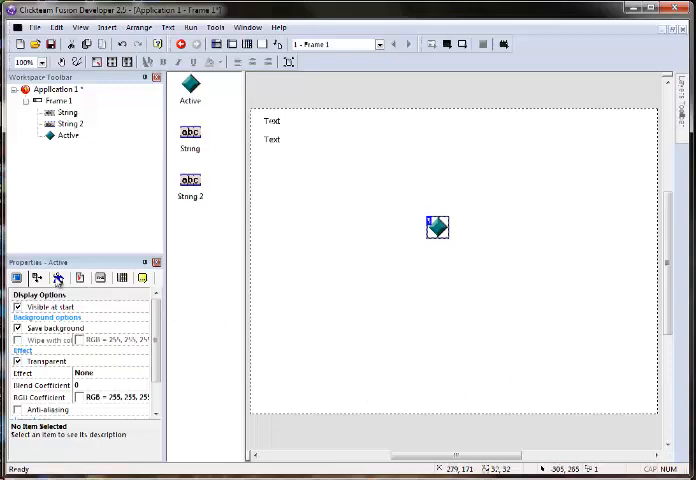
Step: Give the diamond the Bouncing Ball movement type, then go to the event list
{"action": "left_click", "coordinate": [58, 278]}
{"action": "left_click", "coordinate": [115, 320]}
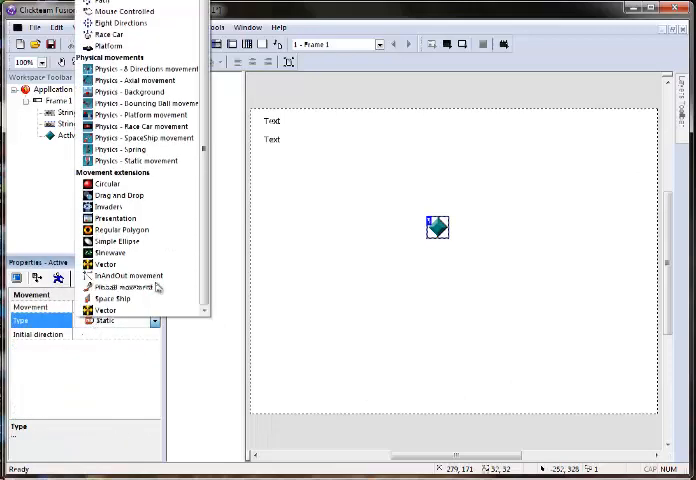
{"action": "left_click", "coordinate": [205, 4]}
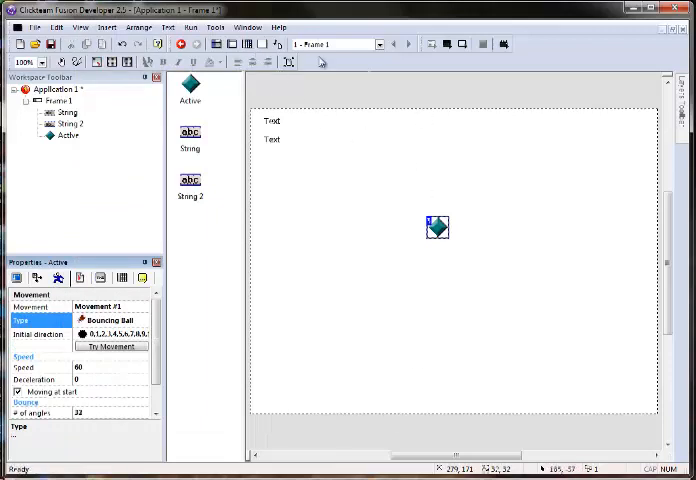
{"action": "left_click", "coordinate": [248, 44]}
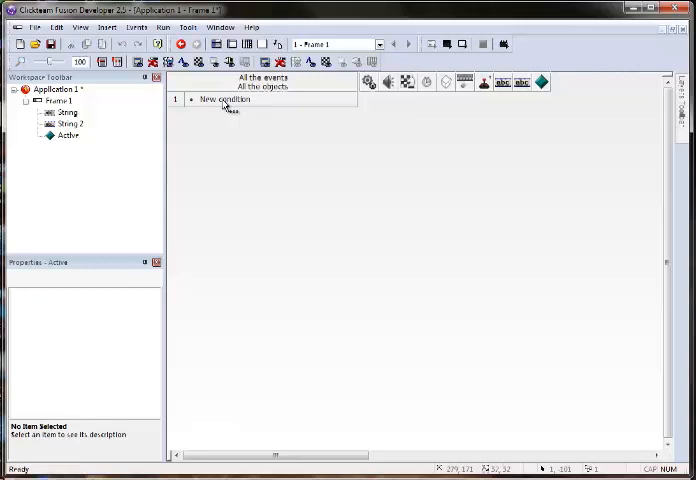
Step: Add an event: when Active leaves the play area, perform a bounce movement action
{"action": "left_click", "coordinate": [225, 101]}
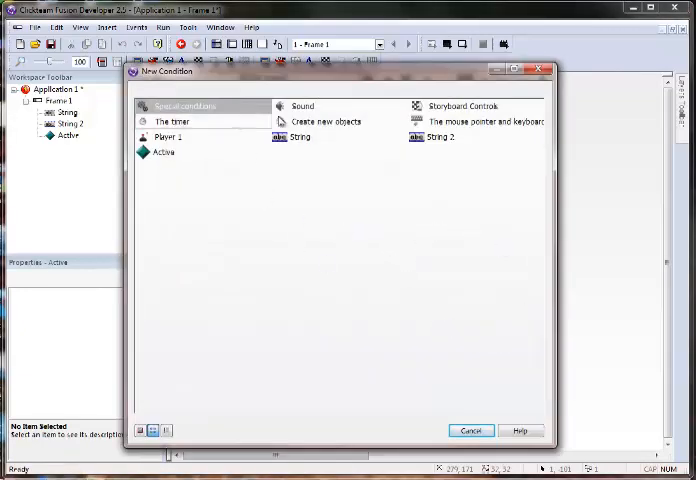
{"action": "left_click", "coordinate": [160, 152]}
{"action": "mouse_move", "coordinate": [196, 190]}
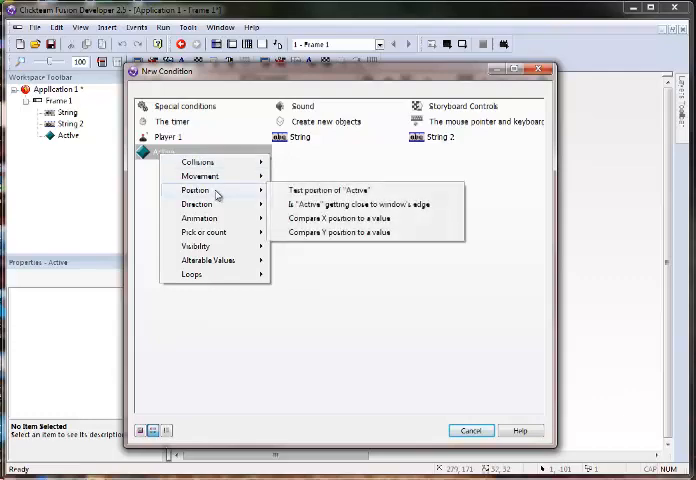
{"action": "left_click", "coordinate": [320, 190]}
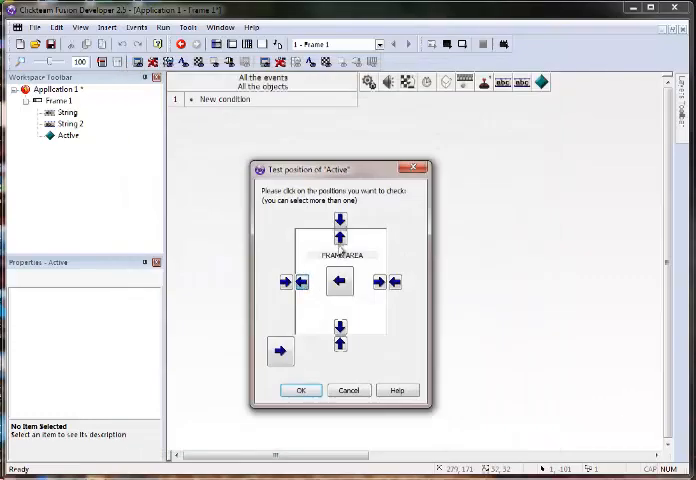
{"action": "left_click", "coordinate": [301, 393]}
{"action": "right_click", "coordinate": [544, 103]}
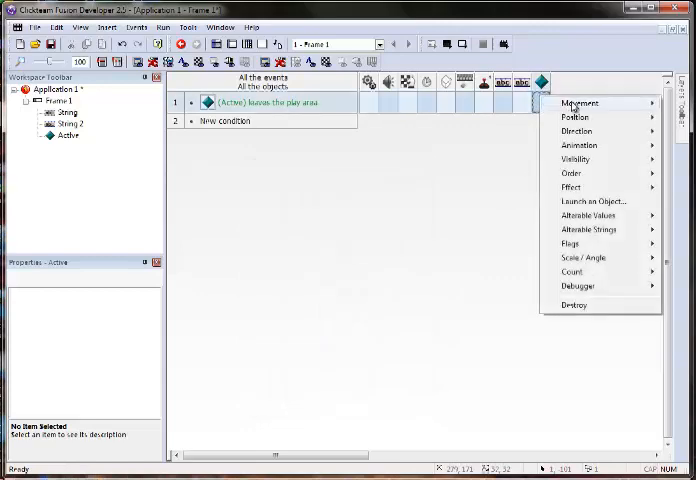
{"action": "mouse_move", "coordinate": [580, 103]}
{"action": "left_click", "coordinate": [462, 131]}
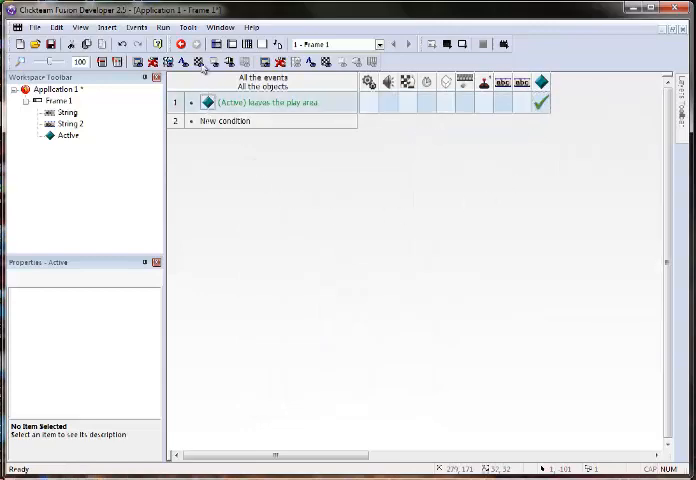
Step: Test-run the application with the debugger and close it
{"action": "left_click", "coordinate": [162, 27]}
{"action": "left_click", "coordinate": [190, 55]}
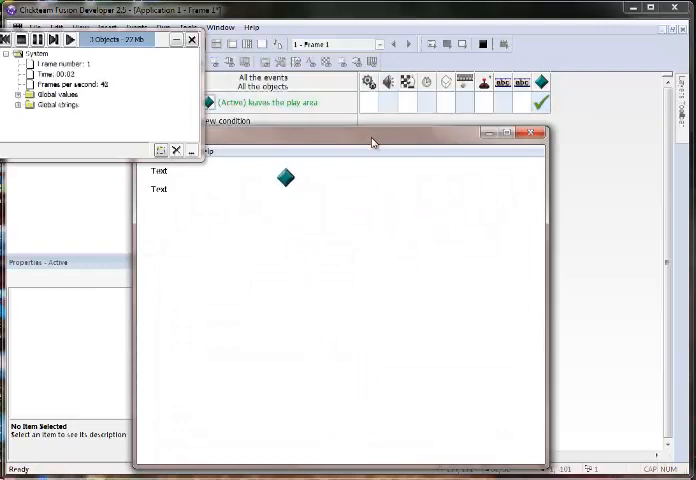
{"action": "left_click_drag", "start_coordinate": [372, 140], "coordinate": [456, 124]}
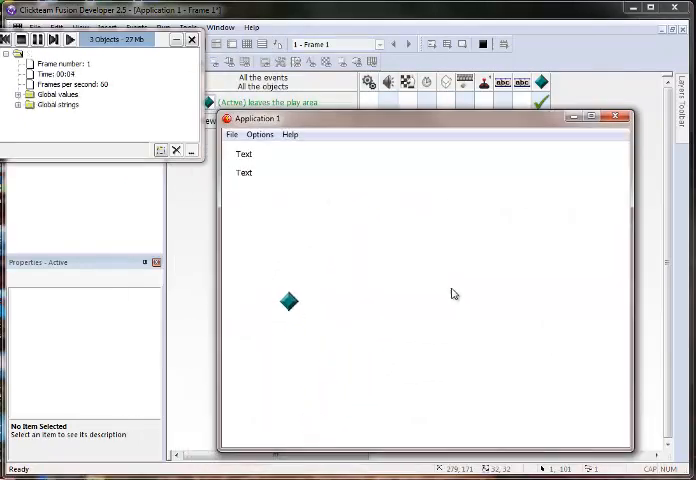
{"action": "left_click", "coordinate": [620, 117]}
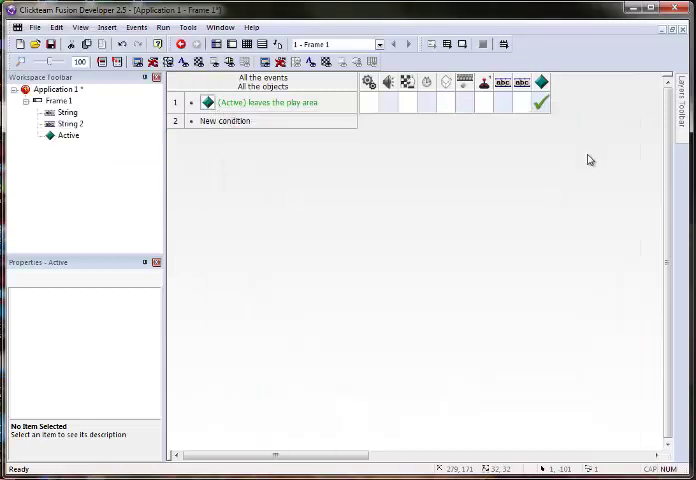
Step: Add an alterable value to the diamond and name it Bounces, starting at 0
{"action": "left_click", "coordinate": [232, 44]}
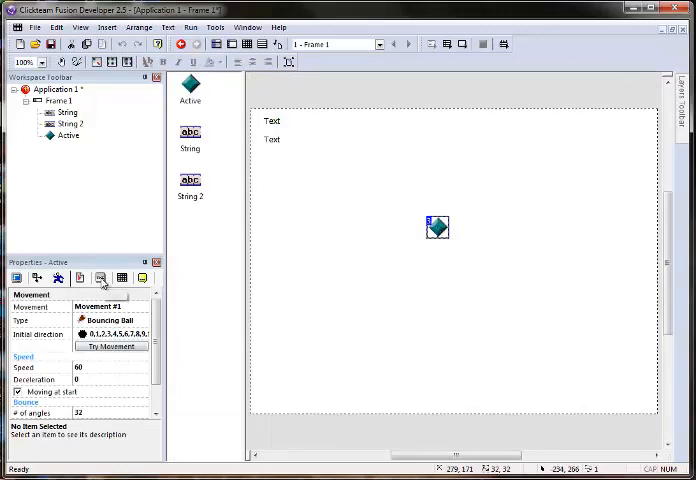
{"action": "left_click", "coordinate": [101, 278]}
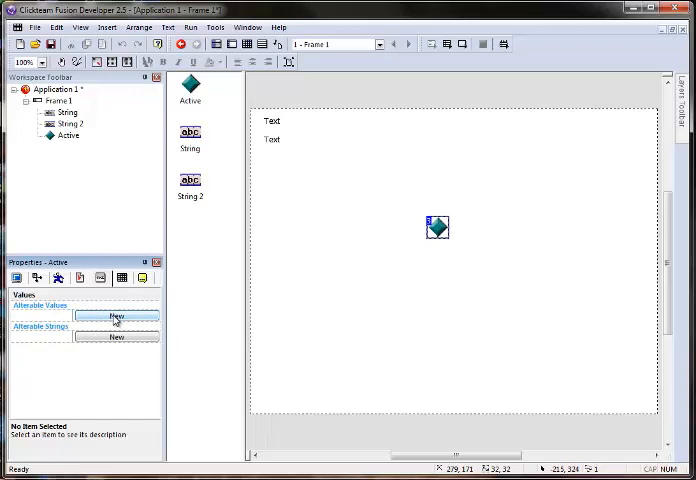
{"action": "left_click", "coordinate": [116, 317]}
{"action": "left_click", "coordinate": [40, 316]}
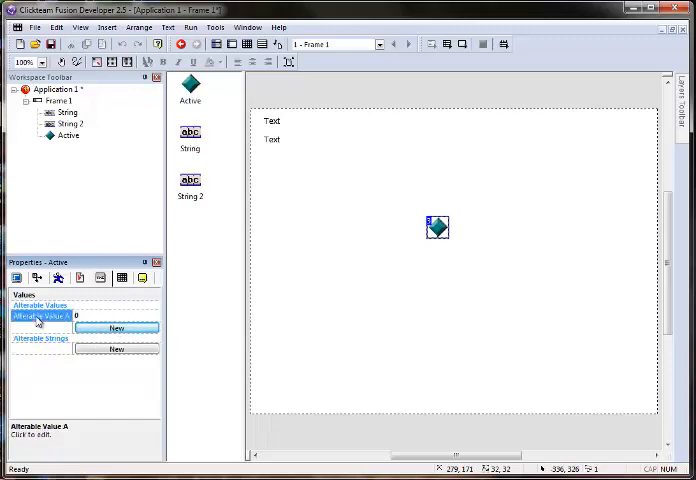
{"action": "left_click", "coordinate": [40, 318]}
{"action": "type", "text": "Bounces"}
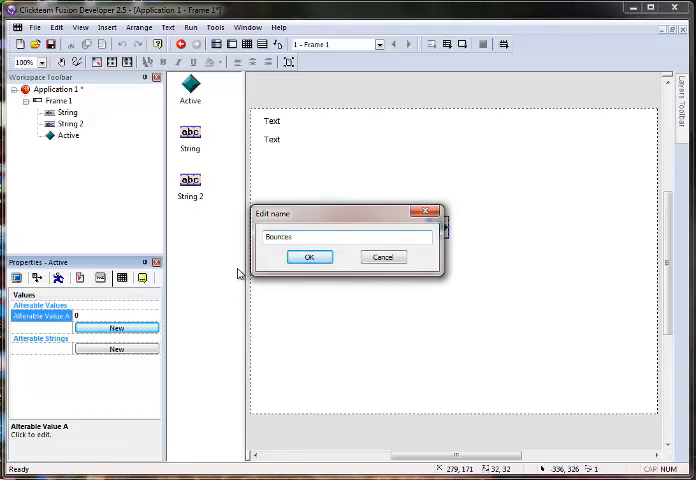
{"action": "left_click", "coordinate": [309, 257]}
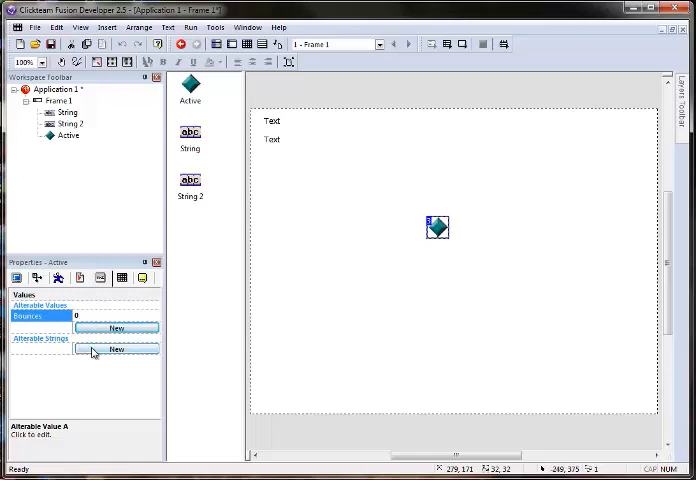
Step: Add an alterable string named Name with the value Fred
{"action": "left_click", "coordinate": [93, 350]}
{"action": "left_click", "coordinate": [33, 350]}
{"action": "left_click", "coordinate": [33, 352]}
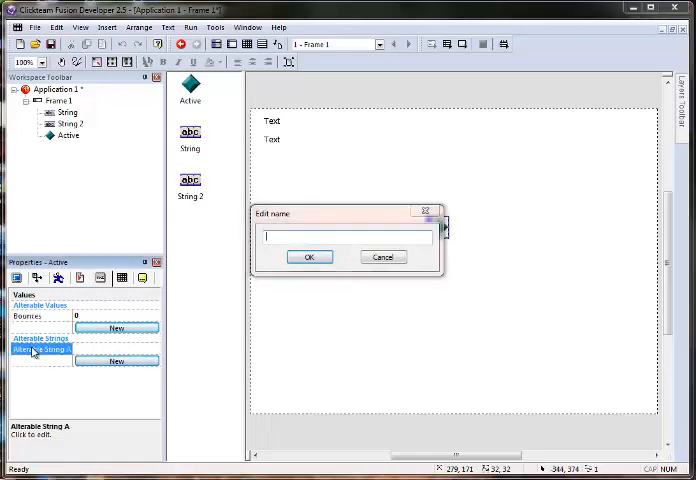
{"action": "type", "text": "Name"}
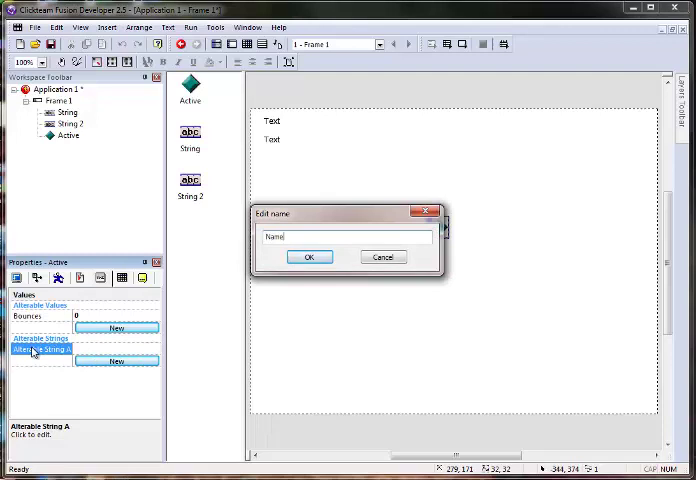
{"action": "key", "text": "Return"}
{"action": "left_click", "coordinate": [97, 352]}
{"action": "type", "text": "Fred"}
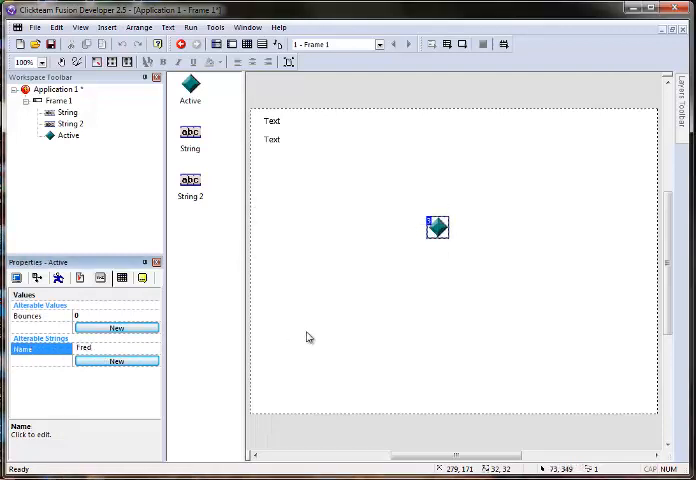
{"action": "left_click", "coordinate": [101, 400]}
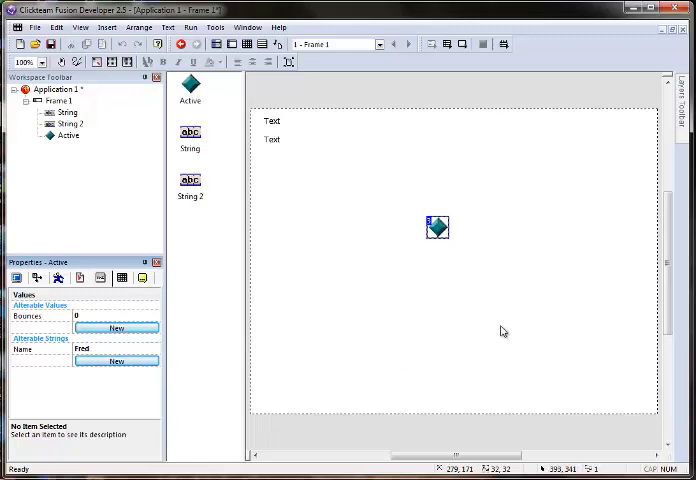
Step: Clone String 2 to create a third text object on the frame
{"action": "right_click", "coordinate": [274, 139]}
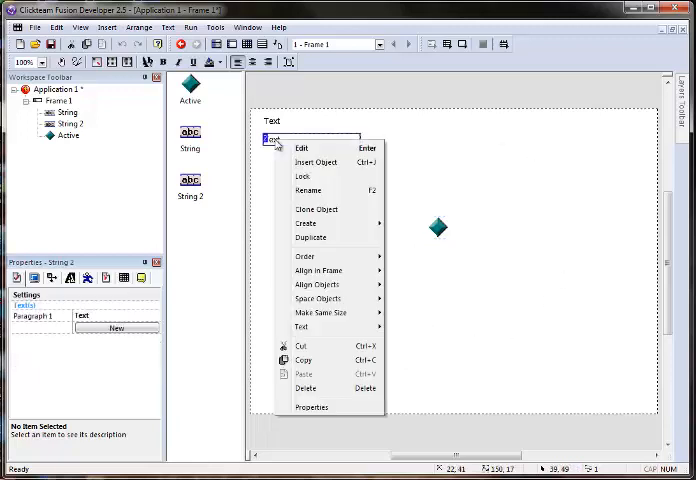
{"action": "left_click", "coordinate": [316, 209]}
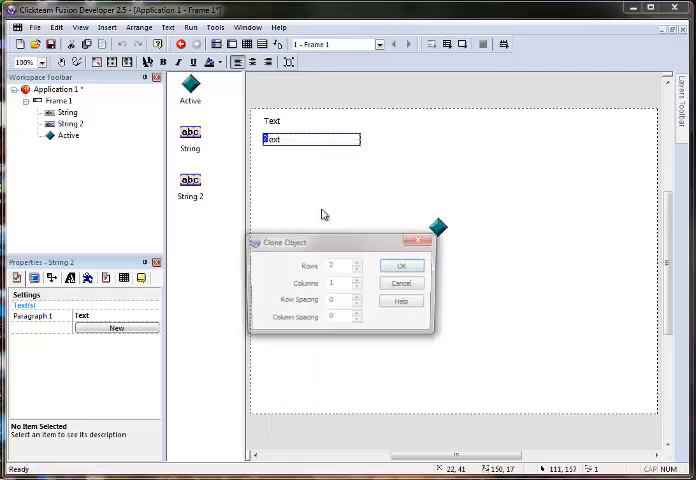
{"action": "left_click", "coordinate": [357, 222]}
{"action": "left_click", "coordinate": [421, 266]}
{"action": "double_click", "coordinate": [274, 151]}
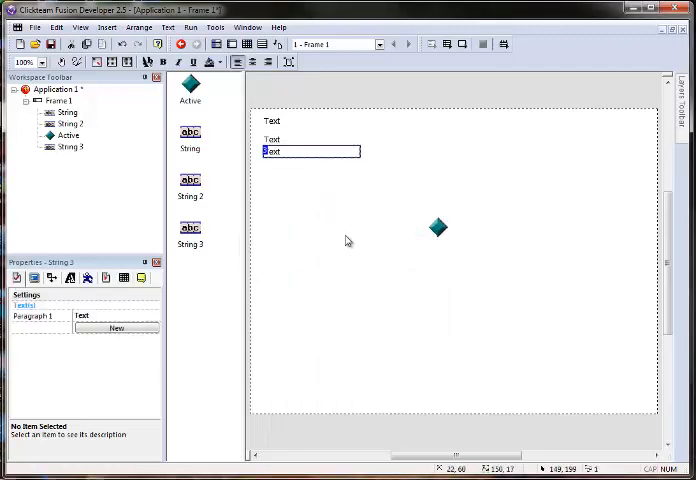
{"action": "left_click", "coordinate": [359, 242]}
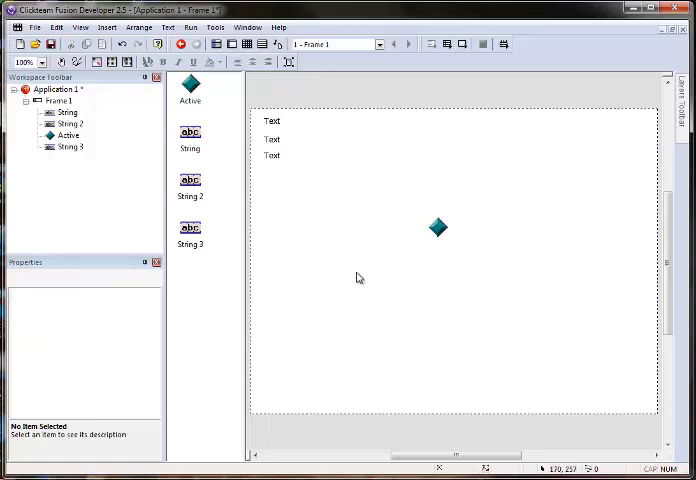
{"action": "double_click", "coordinate": [272, 140]}
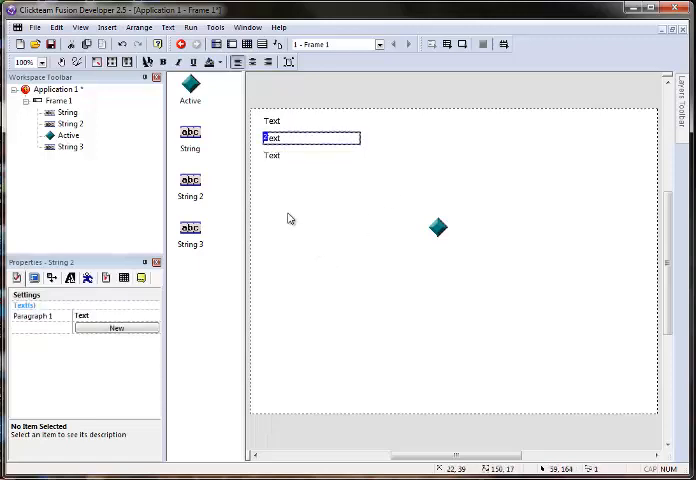
{"action": "left_click", "coordinate": [330, 200]}
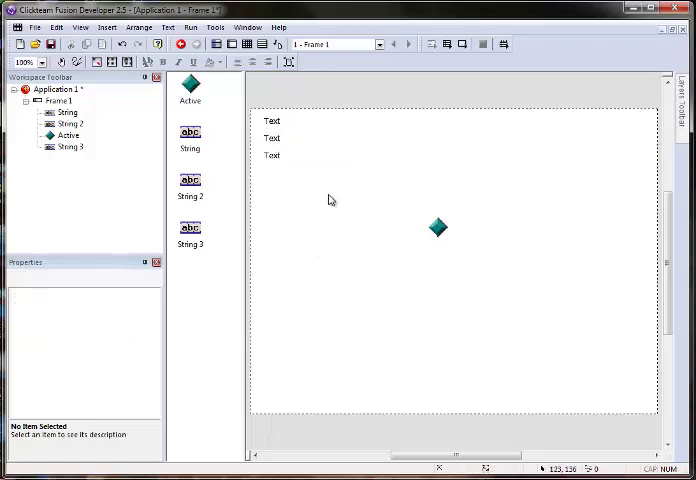
Step: Rename the first text object to String - Bounces
{"action": "double_click", "coordinate": [276, 122]}
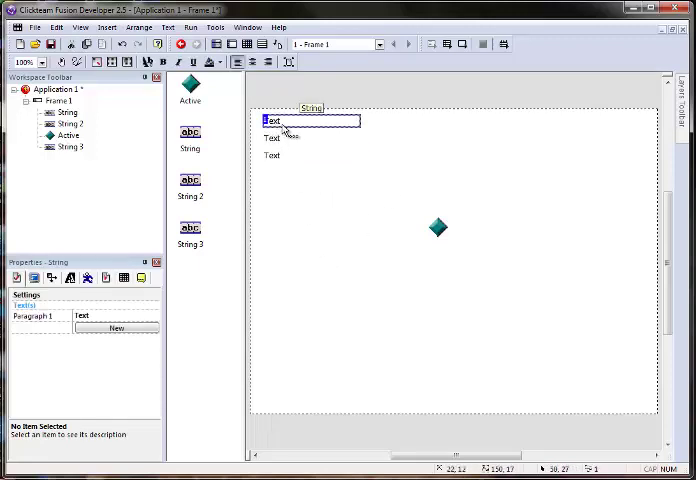
{"action": "left_click", "coordinate": [141, 278]}
{"action": "type", "text": "String - Bounces"}
{"action": "left_click", "coordinate": [40, 307]}
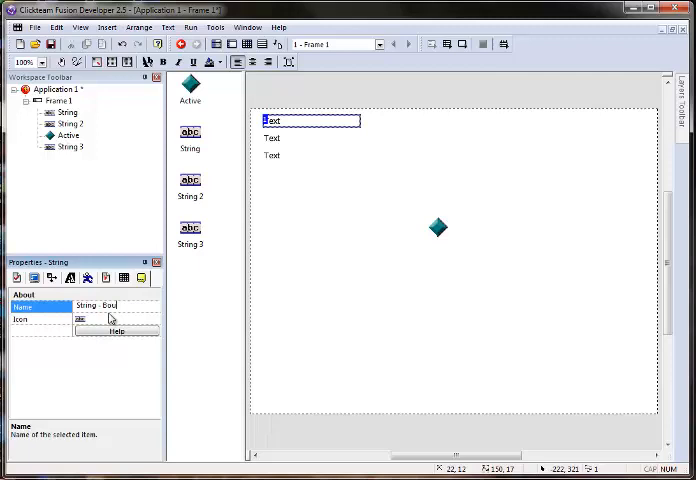
{"action": "key", "text": "Return"}
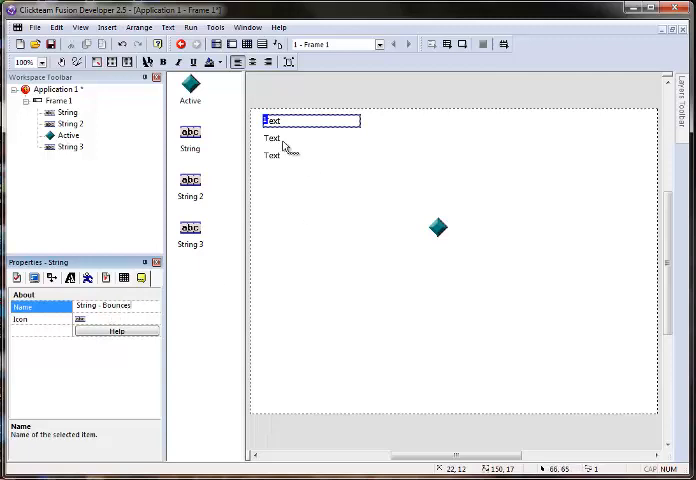
Step: Rename the other texts to String - Flag status and String - Name
{"action": "left_click", "coordinate": [272, 138]}
{"action": "double_click", "coordinate": [90, 306]}
{"action": "type", "text": "Flag stat"}
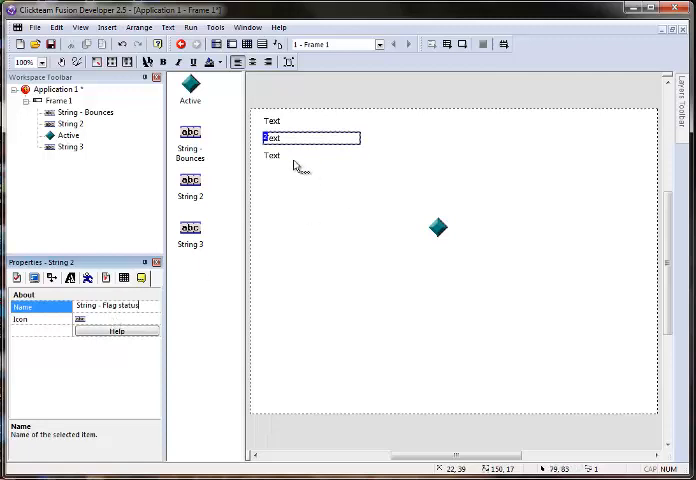
{"action": "left_click", "coordinate": [272, 155]}
{"action": "double_click", "coordinate": [90, 306]}
{"action": "key", "text": "BackSpace"}
{"action": "type", "text": "Name"}
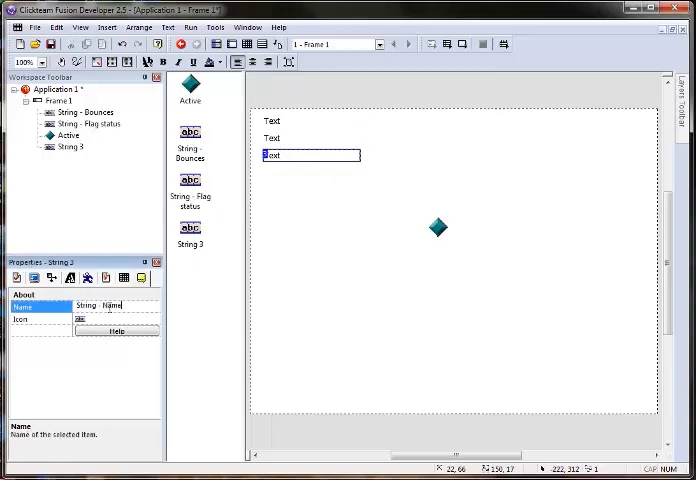
{"action": "key", "text": "Return"}
{"action": "left_click", "coordinate": [321, 242]}
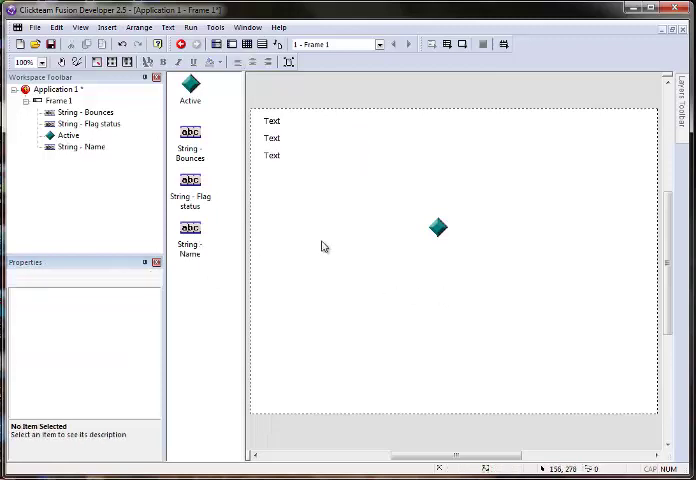
{"action": "left_click", "coordinate": [272, 138]}
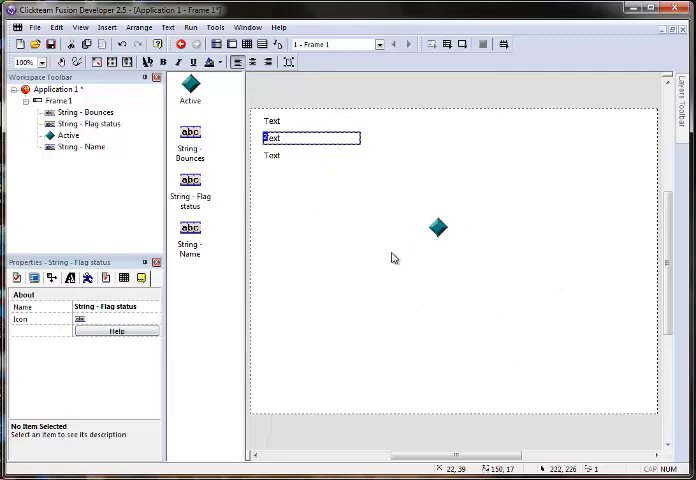
Step: In event 1, add 1 to the diamond's Bounces alterable value
{"action": "left_click", "coordinate": [273, 120]}
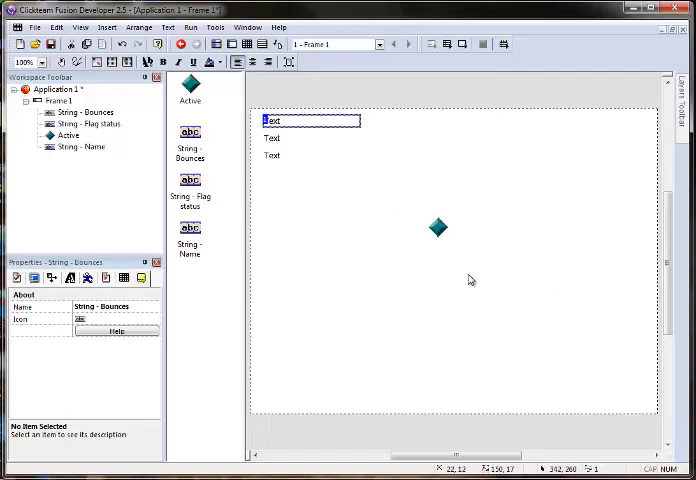
{"action": "left_click", "coordinate": [248, 44]}
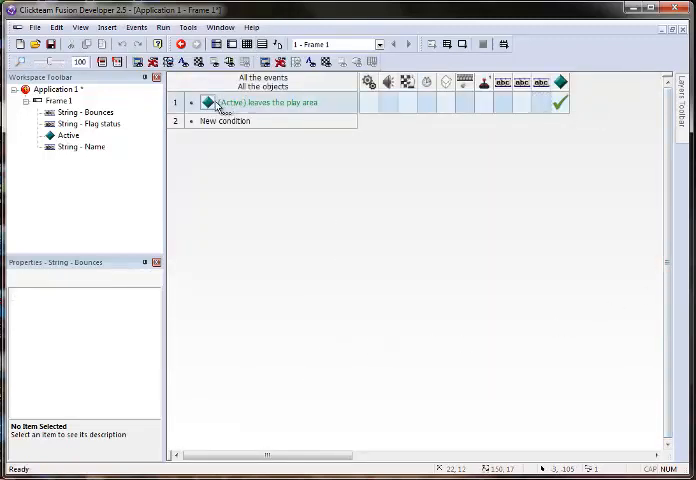
{"action": "right_click", "coordinate": [562, 101]}
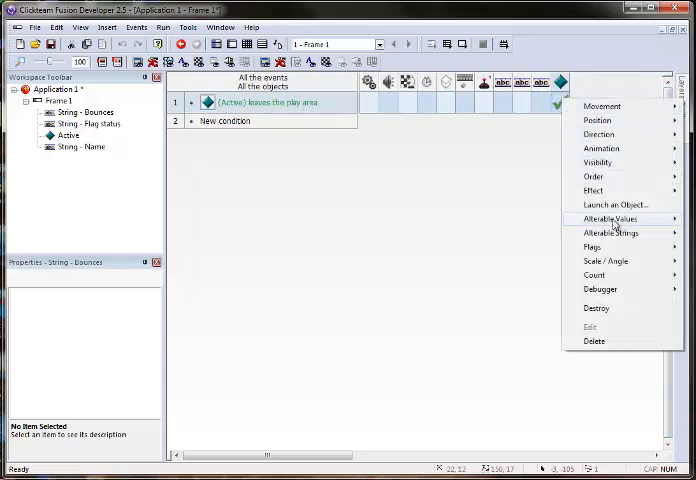
{"action": "mouse_move", "coordinate": [611, 218]}
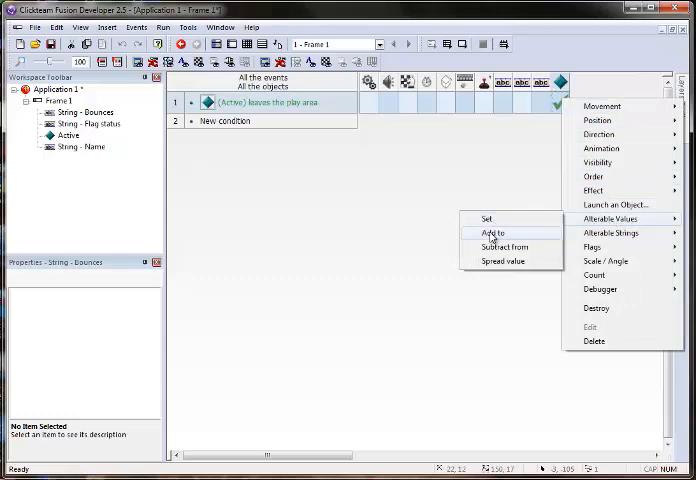
{"action": "left_click", "coordinate": [490, 234]}
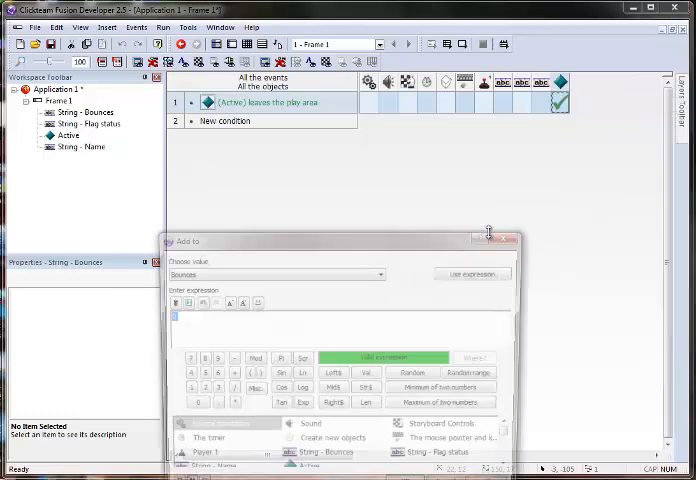
{"action": "left_click", "coordinate": [383, 274]}
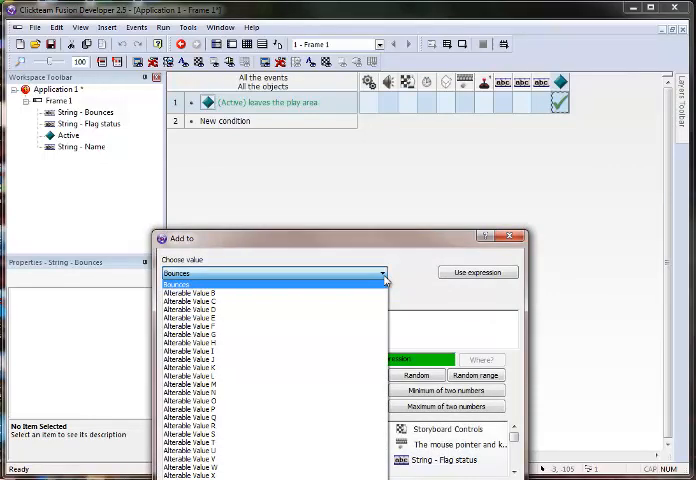
{"action": "left_click", "coordinate": [175, 286]}
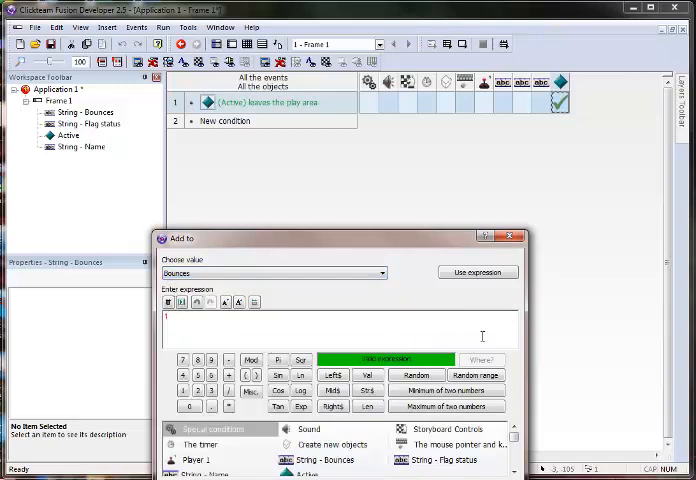
{"action": "key", "text": "Return"}
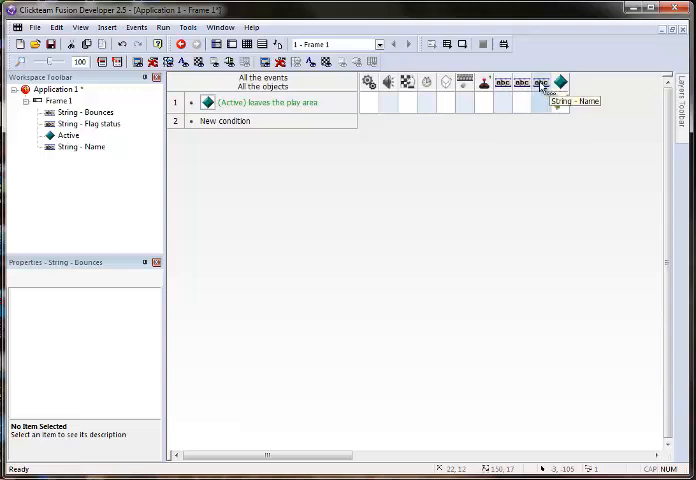
Step: Start a Change alterable string action for String - Bounces and insert Active's Bounces value
{"action": "right_click", "coordinate": [505, 104]}
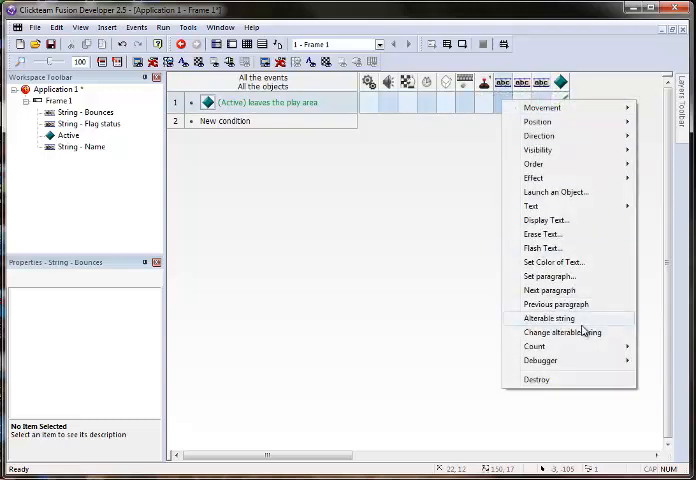
{"action": "left_click", "coordinate": [562, 332]}
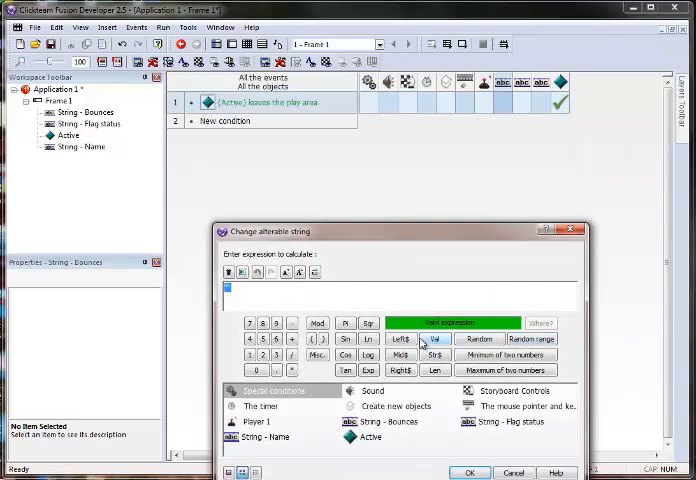
{"action": "type", "text": "\""}
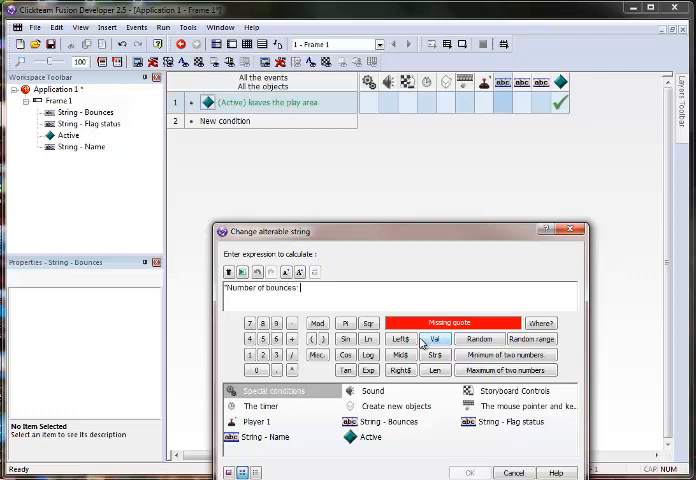
{"action": "type", "text": "\"+"}
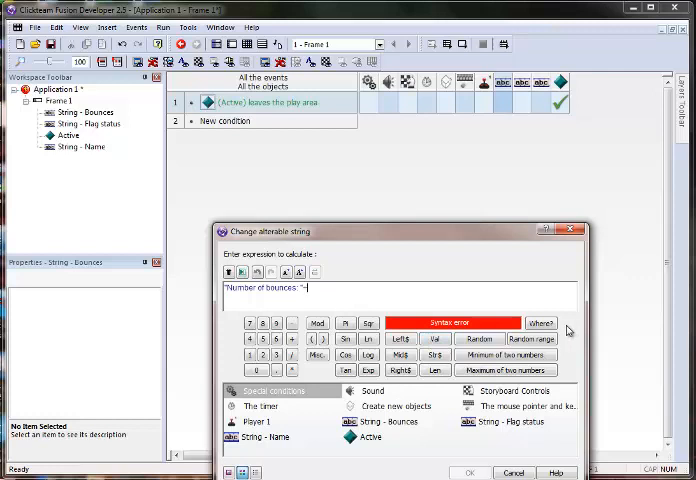
{"action": "left_click", "coordinate": [365, 438]}
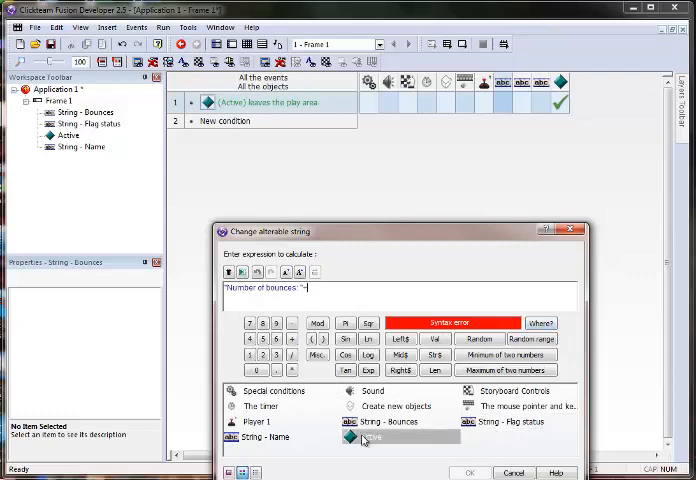
{"action": "right_click", "coordinate": [365, 438]}
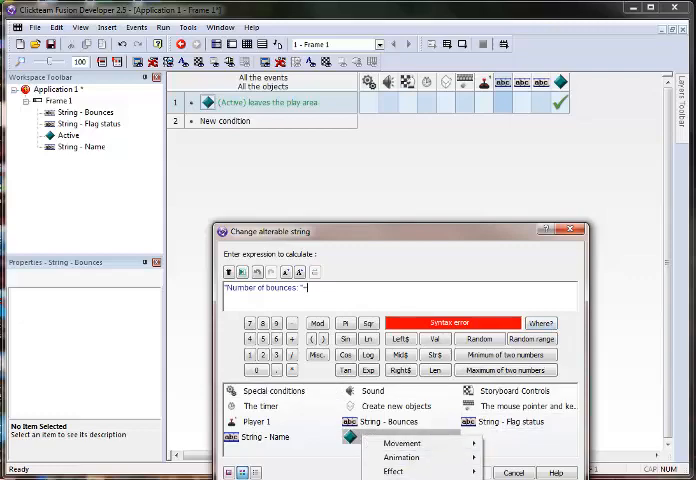
{"action": "left_click_drag", "start_coordinate": [408, 232], "coordinate": [317, 76]}
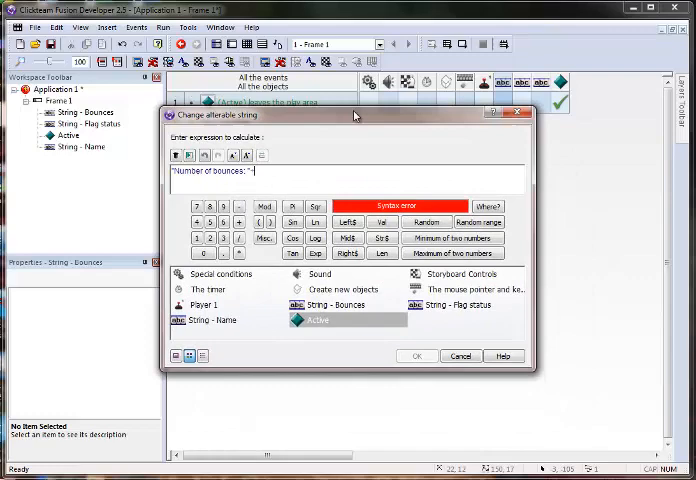
{"action": "right_click", "coordinate": [288, 285]}
{"action": "mouse_move", "coordinate": [316, 339]}
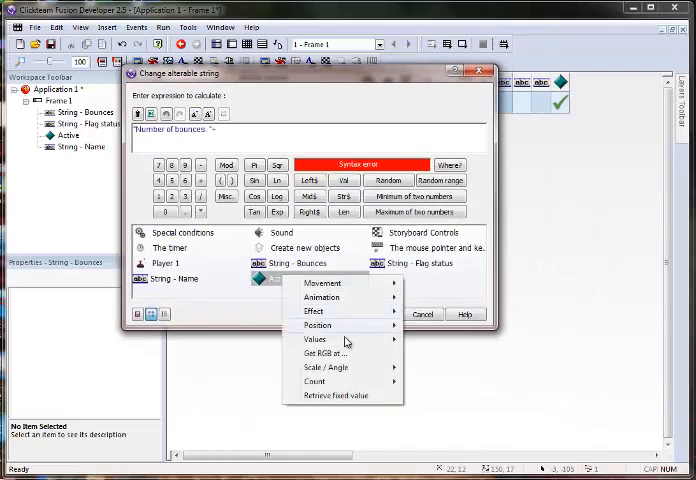
{"action": "mouse_move", "coordinate": [445, 339]}
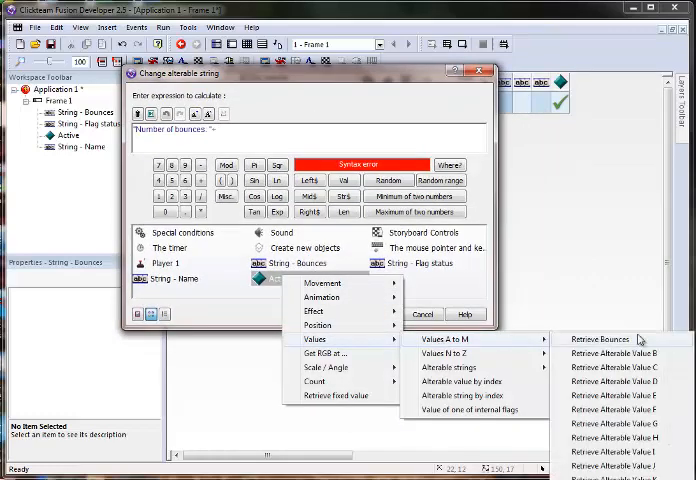
{"action": "left_click", "coordinate": [600, 340]}
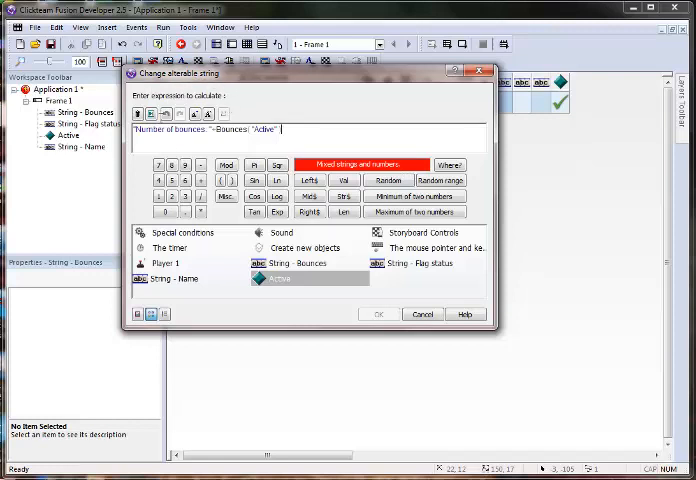
Step: Redo the expression as "Number of bounces: " + Str$(Bounces("Active")) and confirm
{"action": "left_click_drag", "start_coordinate": [284, 129], "coordinate": [222, 131]}
{"action": "key", "text": "Delete"}
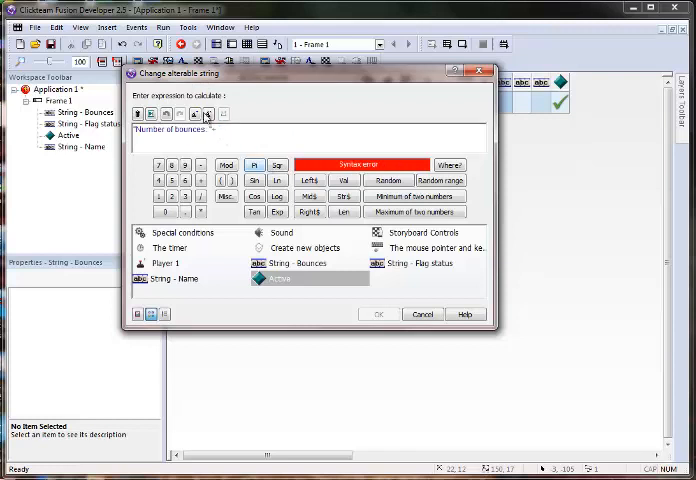
{"action": "left_click", "coordinate": [344, 197]}
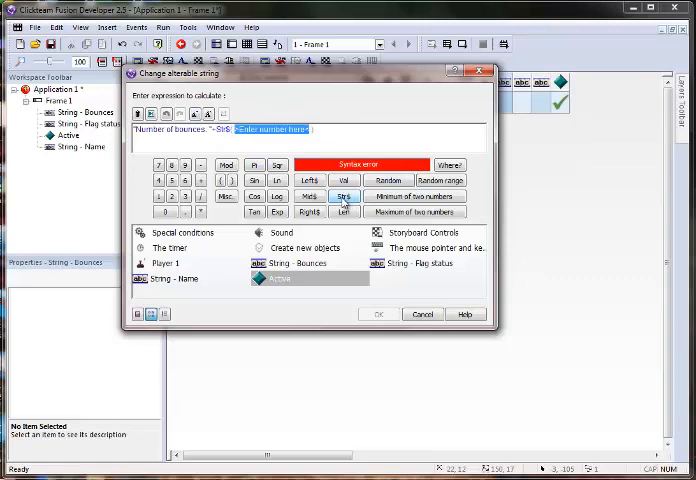
{"action": "left_click", "coordinate": [290, 279]}
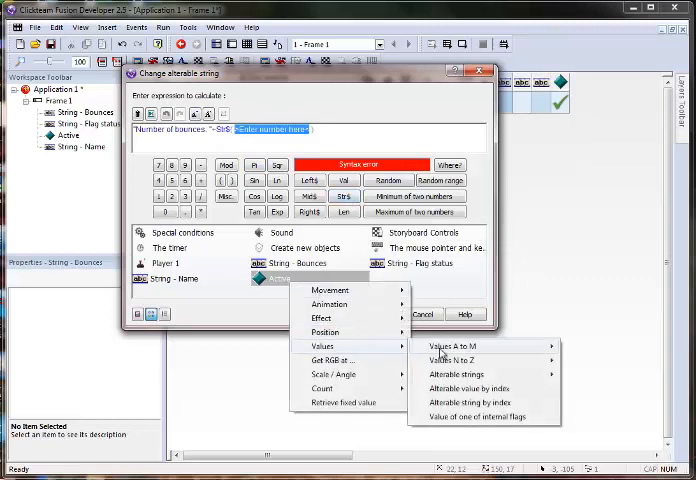
{"action": "mouse_move", "coordinate": [480, 346]}
{"action": "left_click", "coordinate": [605, 346]}
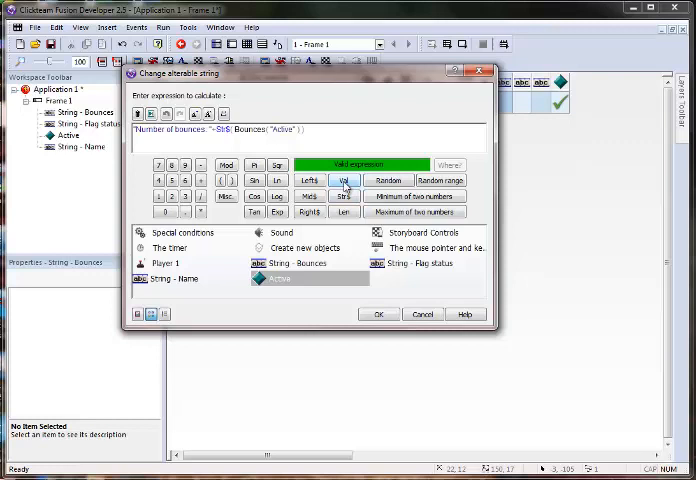
{"action": "left_click", "coordinate": [342, 180]}
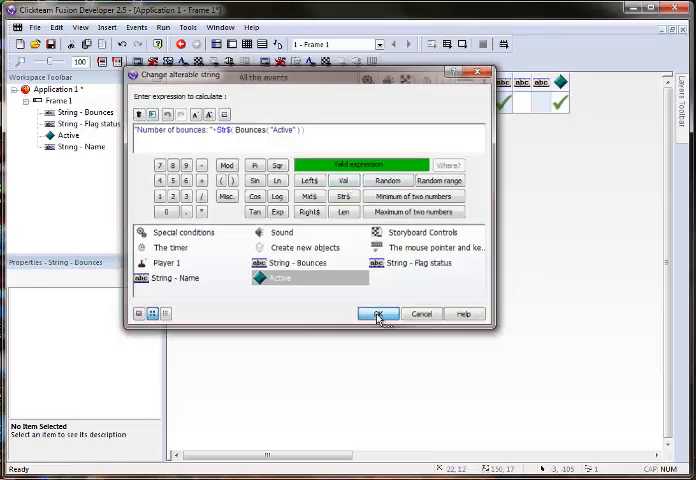
{"action": "left_click", "coordinate": [379, 314]}
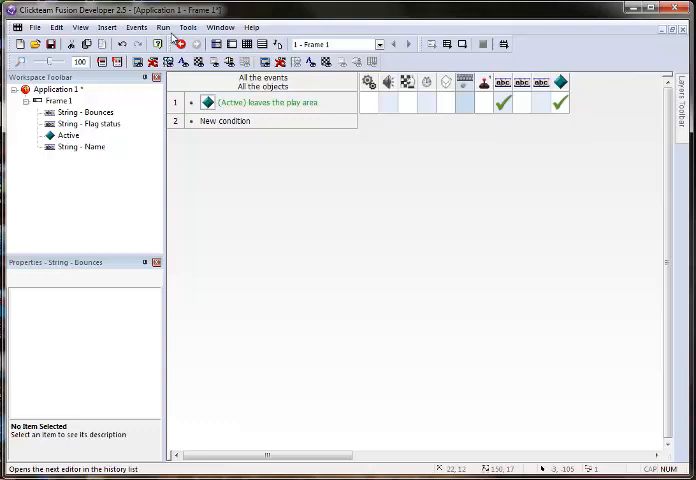
{"action": "left_click", "coordinate": [163, 27]}
{"action": "left_click", "coordinate": [190, 56]}
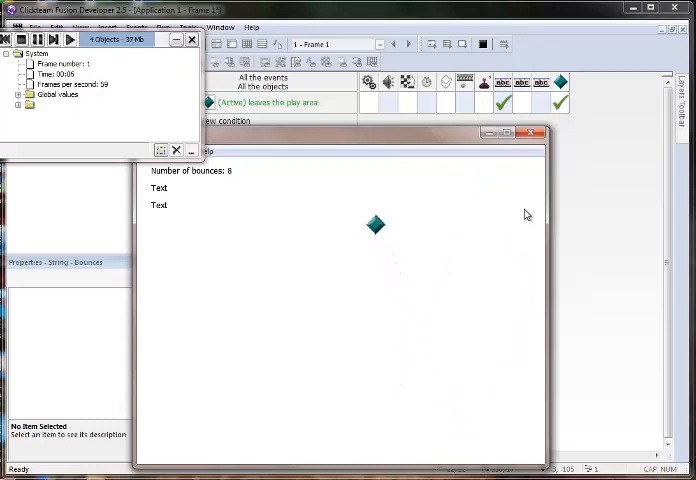
{"action": "left_click", "coordinate": [538, 133]}
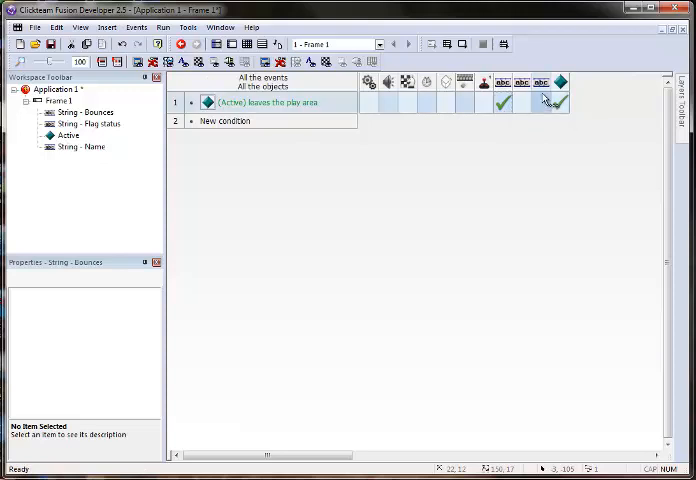
Step: Add a new event triggered at Start of Frame
{"action": "double_click", "coordinate": [228, 121]}
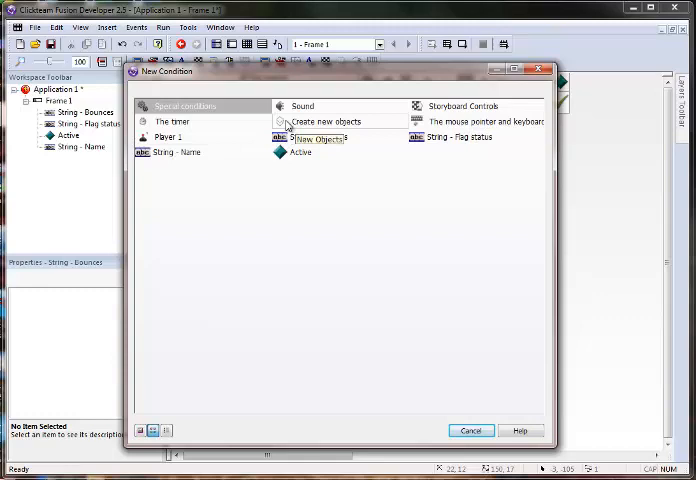
{"action": "right_click", "coordinate": [463, 106]}
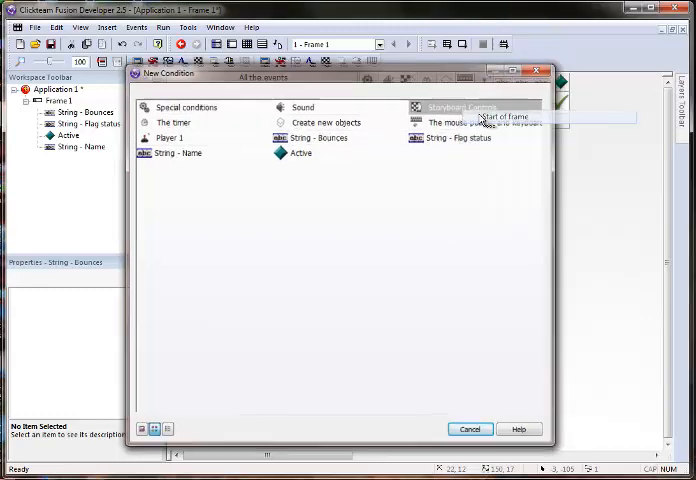
{"action": "left_click", "coordinate": [505, 117]}
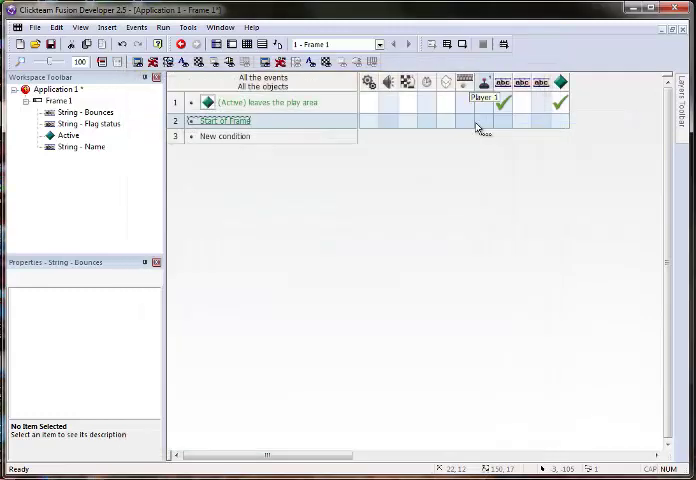
Step: Set String - Name to "My name is " + Name("Active")
{"action": "right_click", "coordinate": [540, 121]}
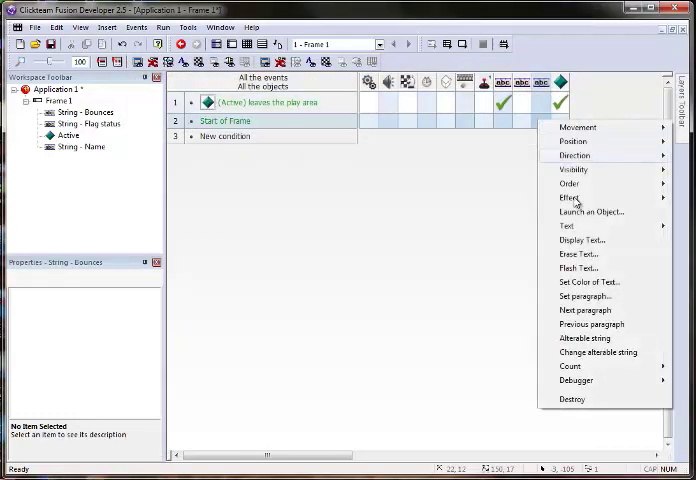
{"action": "left_click", "coordinate": [576, 356]}
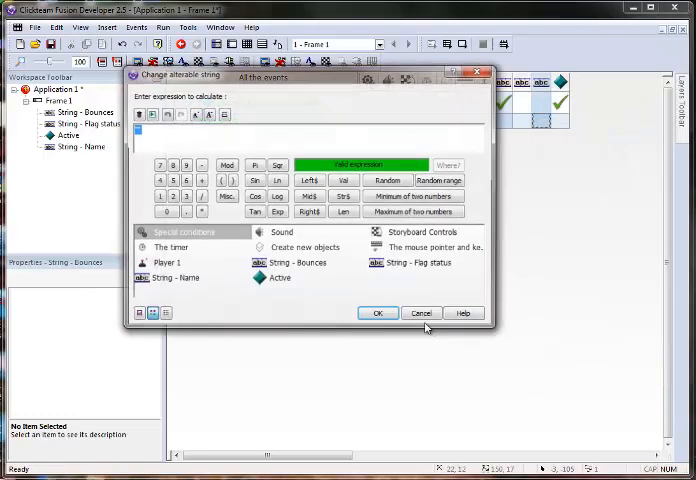
{"action": "type", "text": "\"A"}
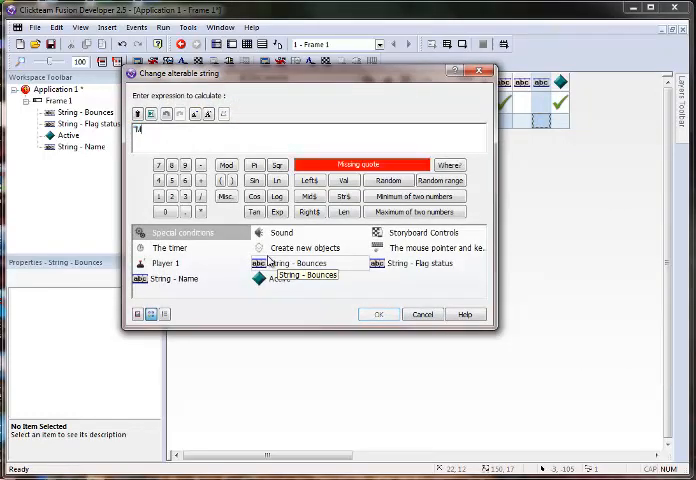
{"action": "type", "text": " is\""}
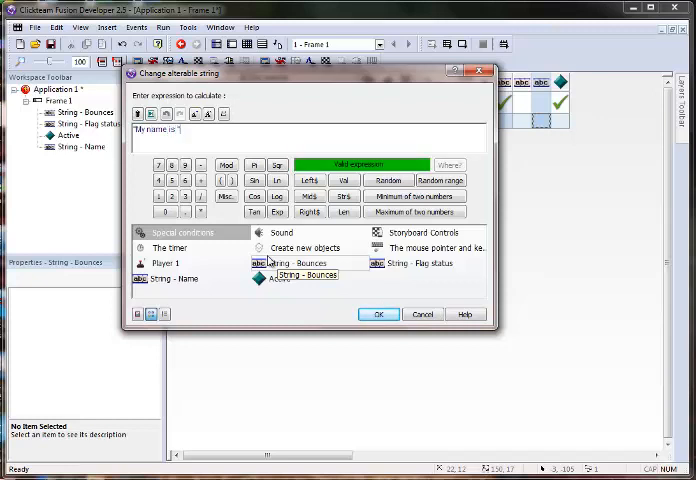
{"action": "type", "text": "-"}
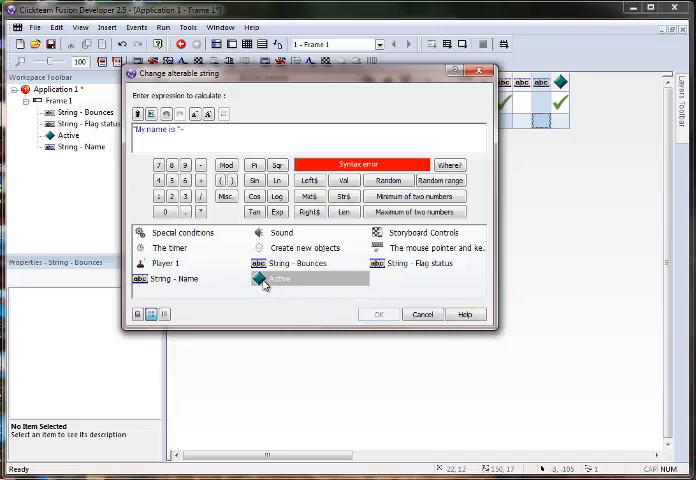
{"action": "left_click", "coordinate": [264, 283]}
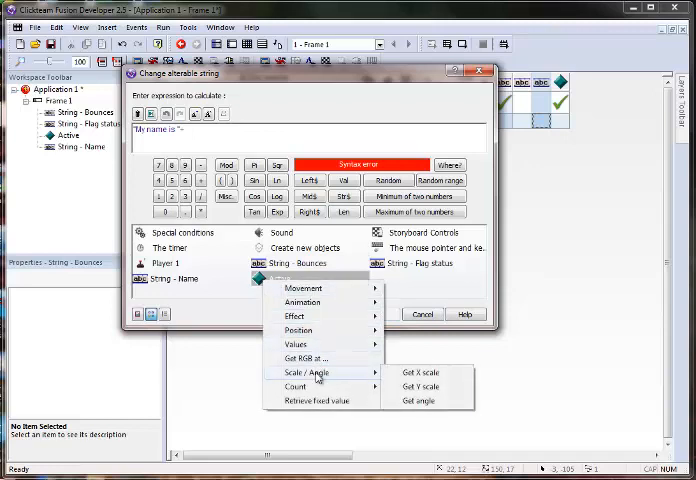
{"action": "mouse_move", "coordinate": [296, 344]}
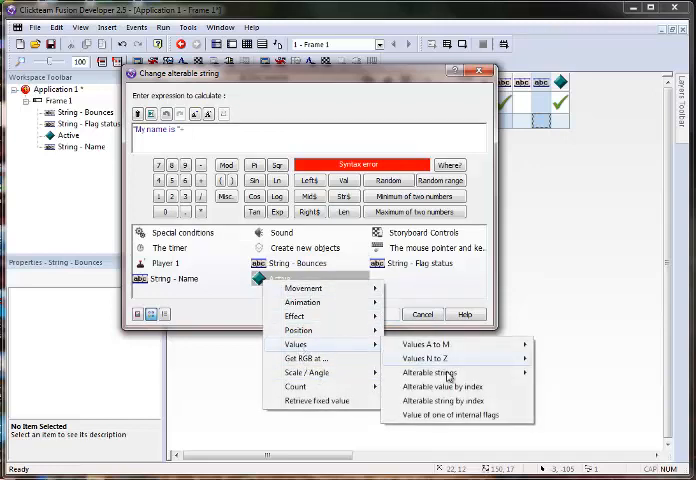
{"action": "mouse_move", "coordinate": [430, 372]}
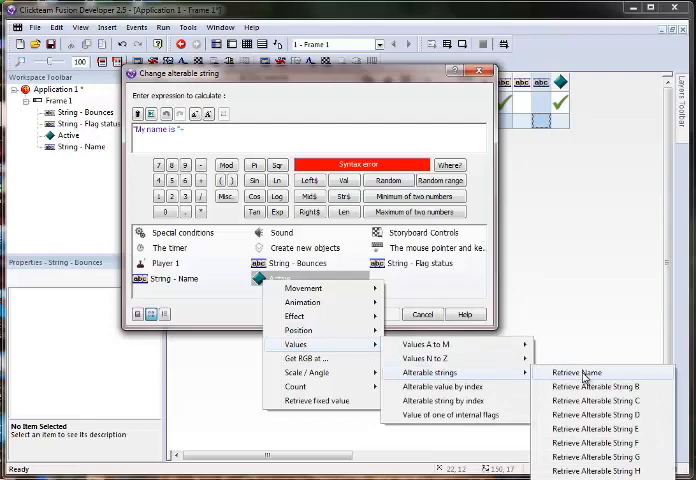
{"action": "left_click", "coordinate": [585, 374]}
{"action": "left_click", "coordinate": [378, 315]}
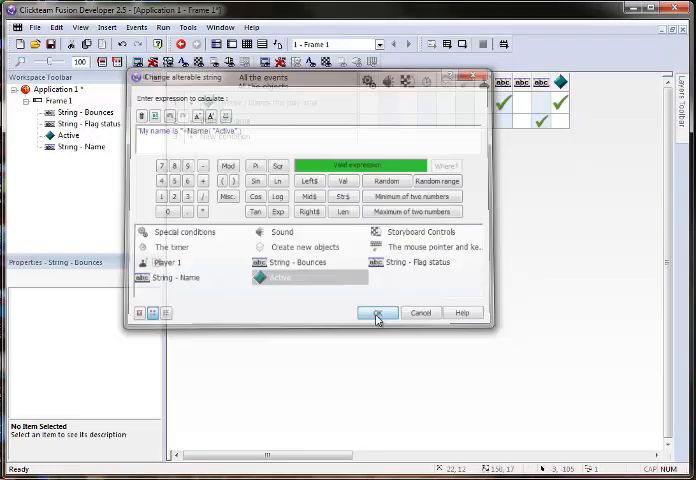
{"action": "left_click", "coordinate": [162, 27]}
{"action": "left_click", "coordinate": [196, 57]}
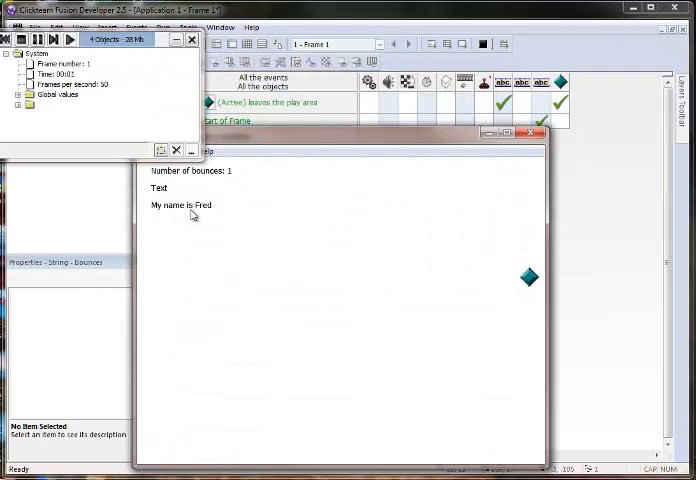
{"action": "left_click", "coordinate": [527, 134]}
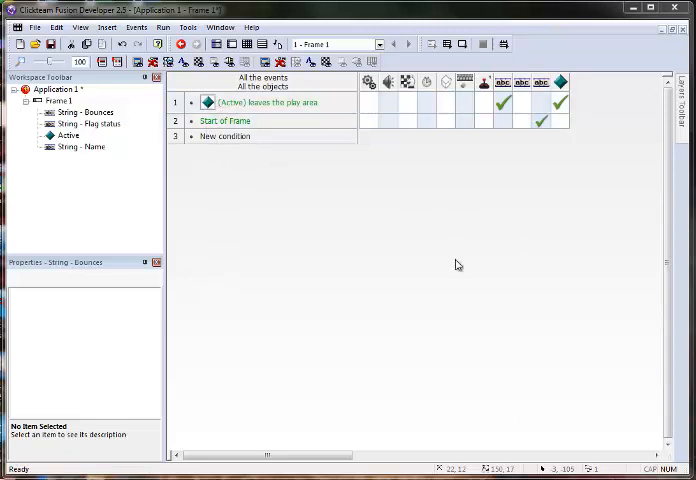
Step: Add an event triggered upon pressing the space bar
{"action": "double_click", "coordinate": [232, 136]}
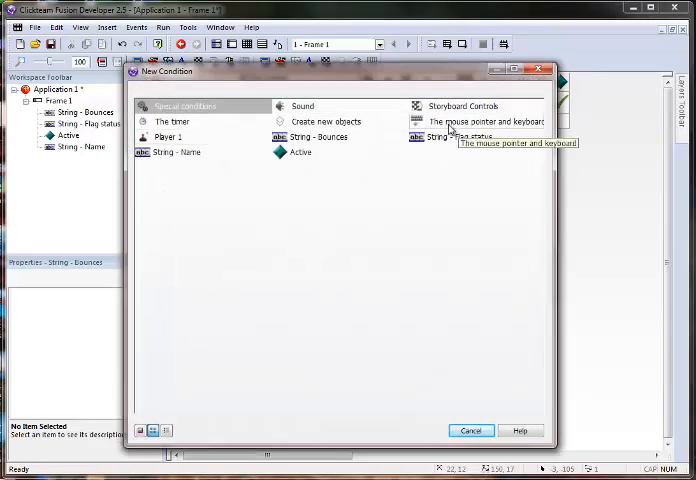
{"action": "right_click", "coordinate": [450, 124]}
{"action": "mouse_move", "coordinate": [494, 132]}
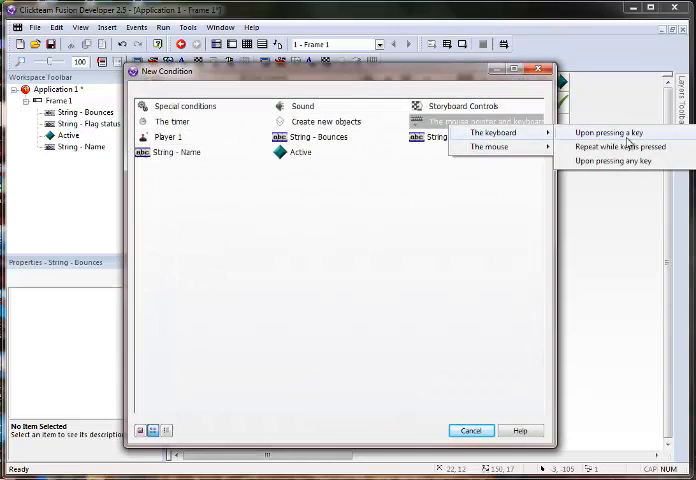
{"action": "left_click", "coordinate": [610, 133]}
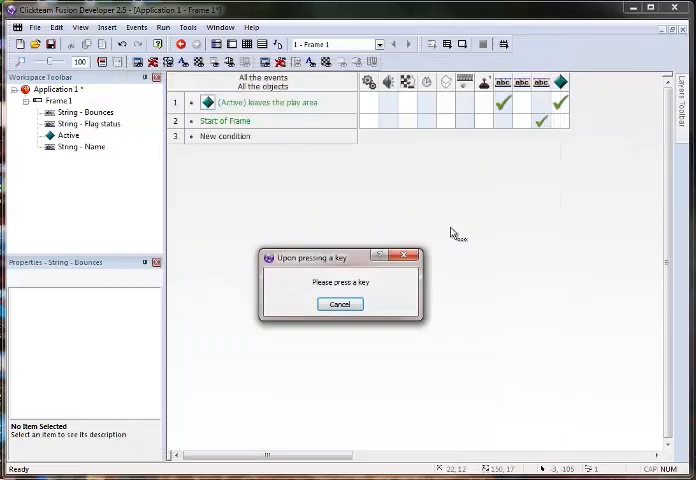
{"action": "key", "text": "space"}
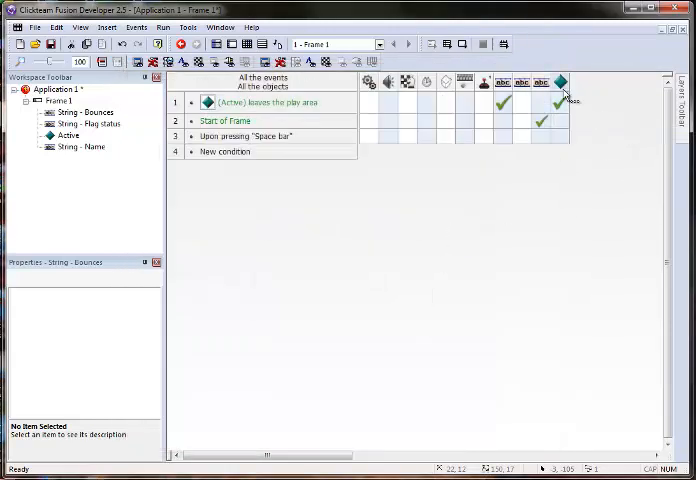
Step: Make that event toggle the Active object's internal flag 0
{"action": "right_click", "coordinate": [562, 137]}
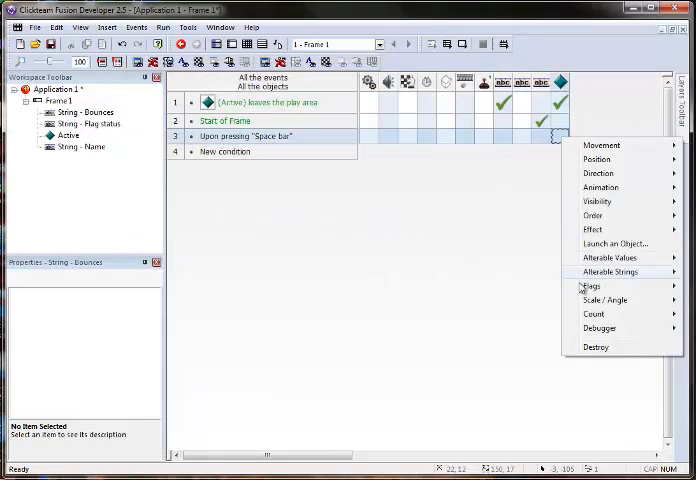
{"action": "mouse_move", "coordinate": [612, 286]}
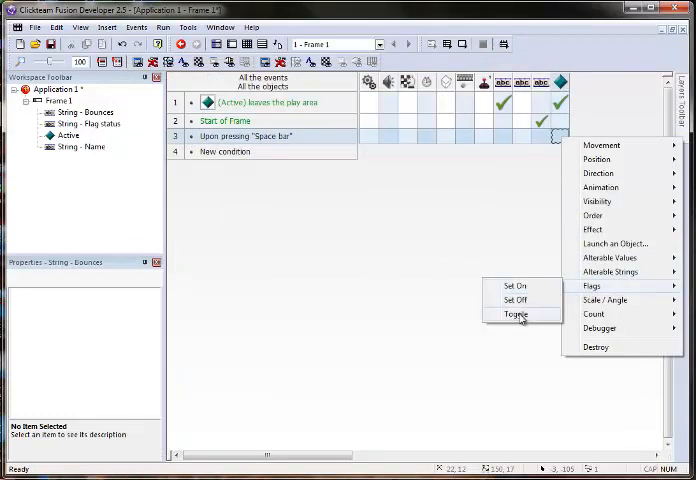
{"action": "left_click", "coordinate": [520, 315]}
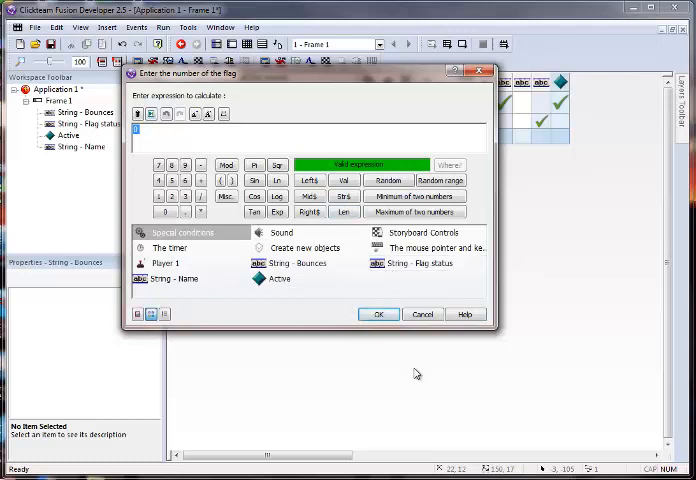
{"action": "left_click", "coordinate": [376, 314]}
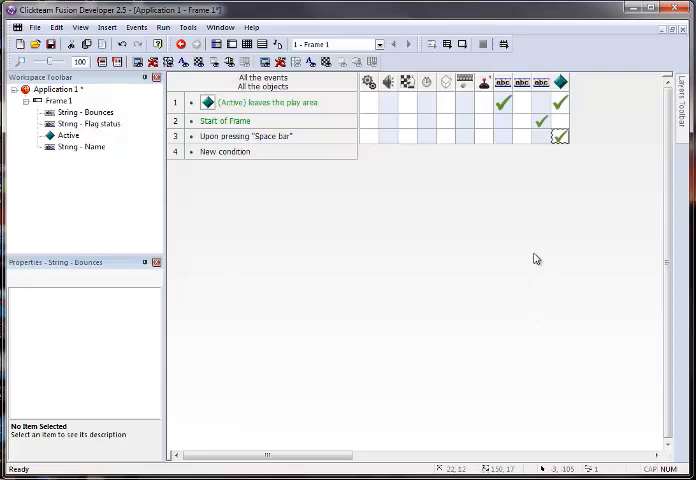
Step: Add an event testing whether Active's flag 0 is on
{"action": "left_click", "coordinate": [225, 151]}
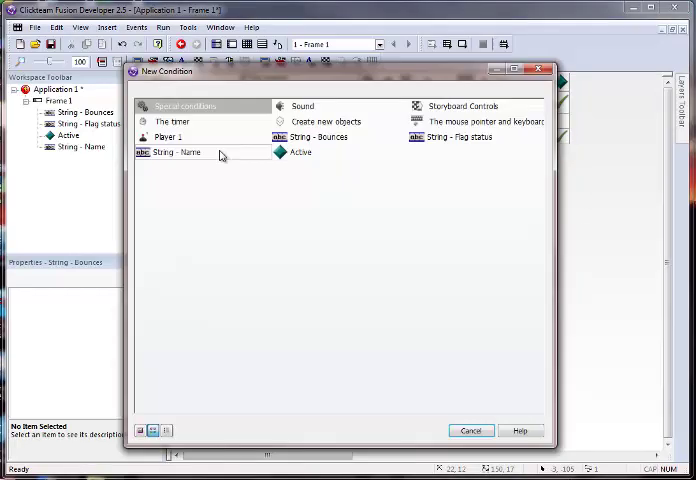
{"action": "left_click", "coordinate": [297, 155]}
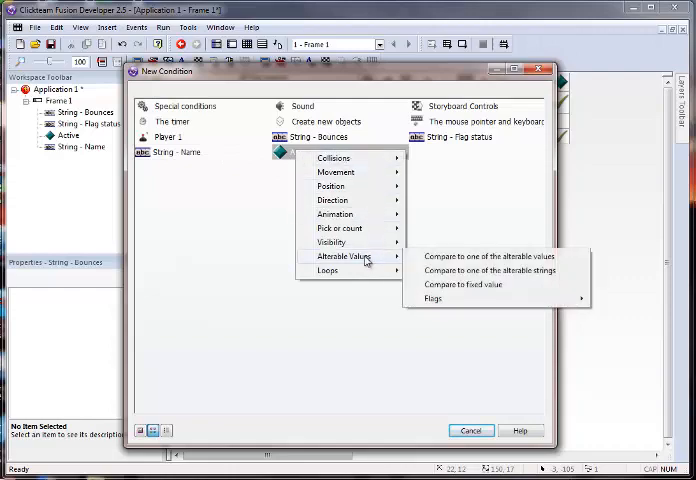
{"action": "mouse_move", "coordinate": [433, 298]}
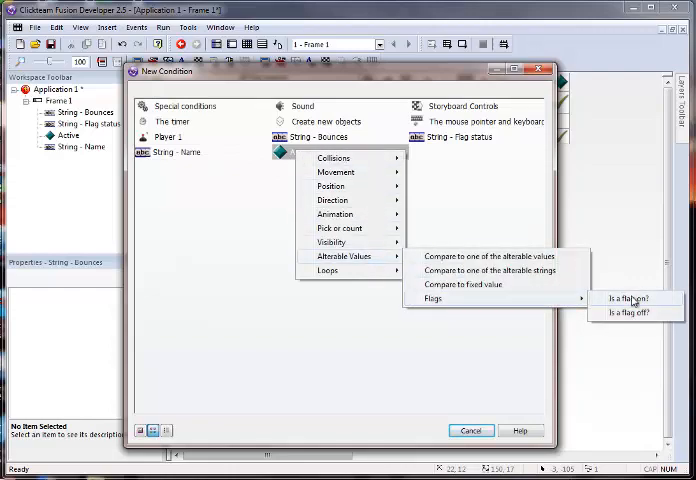
{"action": "left_click", "coordinate": [628, 298]}
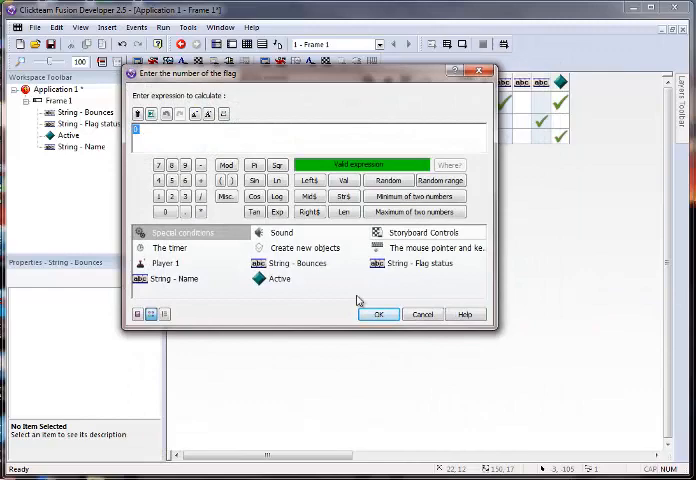
{"action": "left_click", "coordinate": [376, 314]}
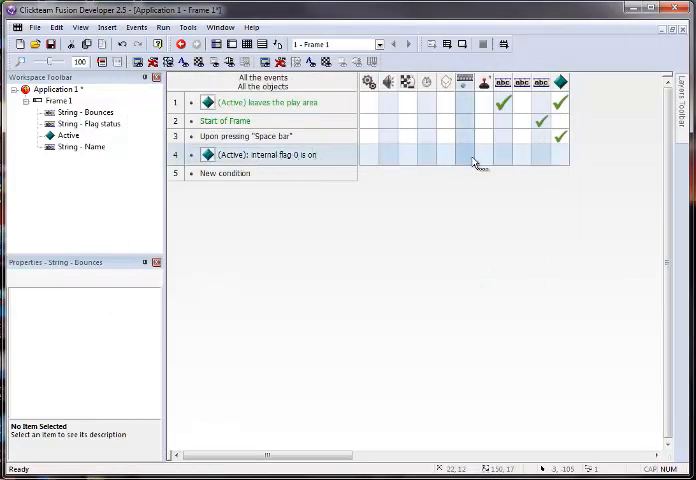
Step: Set String - Flag status to "The flag is on" in that event
{"action": "right_click", "coordinate": [522, 154]}
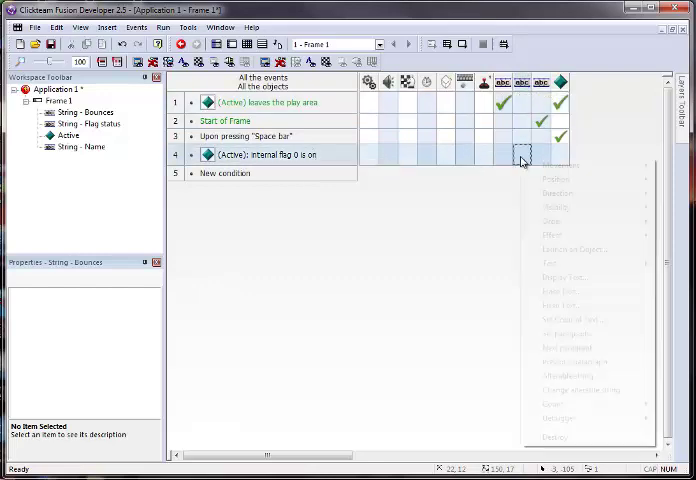
{"action": "left_click", "coordinate": [587, 390]}
{"action": "type", "text": "\"T"}
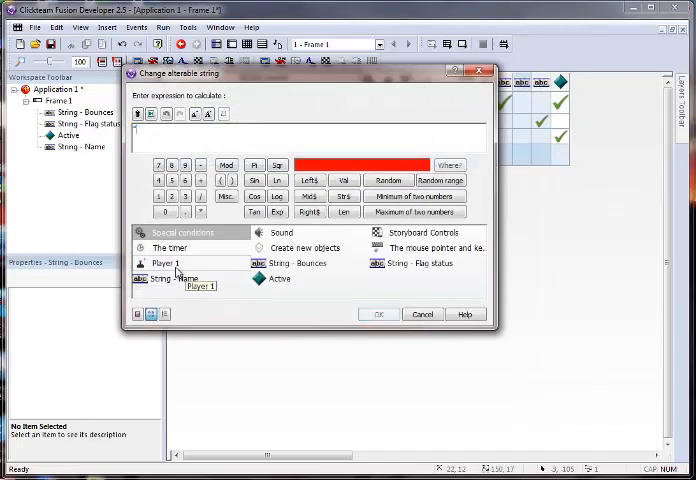
{"action": "type", "text": "he flag is on!"}
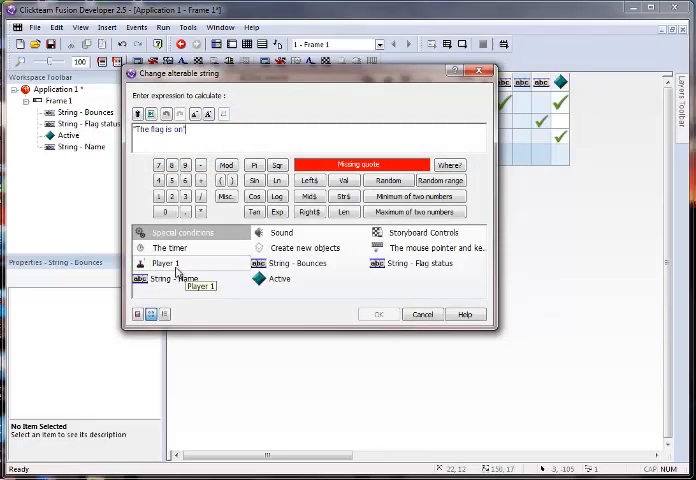
{"action": "key", "text": "Return"}
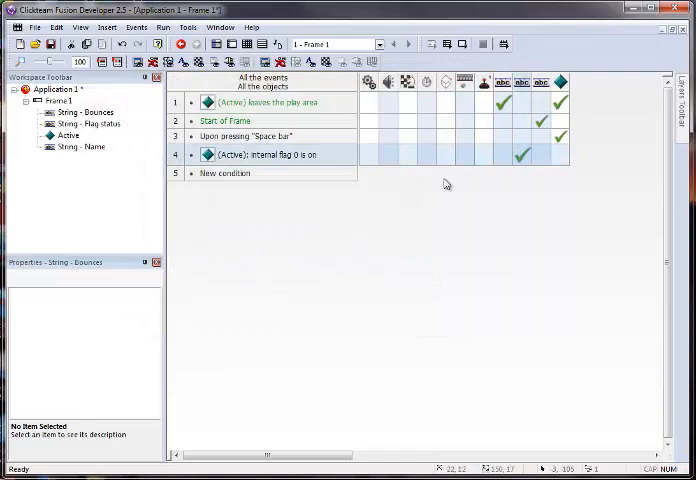
{"action": "double_click", "coordinate": [225, 173]}
Step: Add an event testing whether Active's flag 0 is off
{"action": "left_click", "coordinate": [282, 152]}
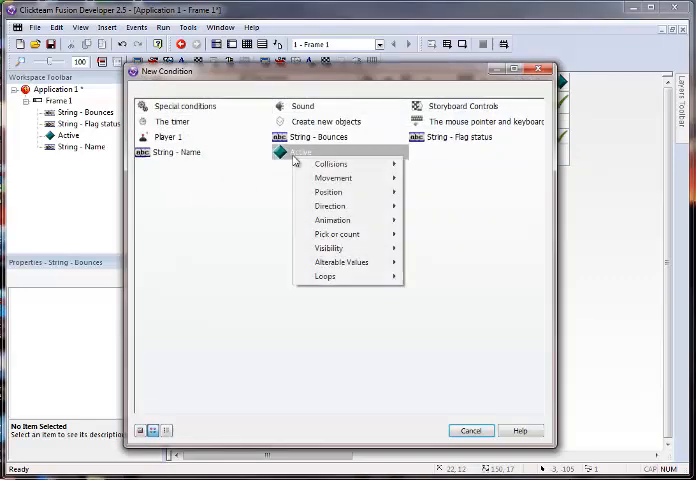
{"action": "mouse_move", "coordinate": [431, 304]}
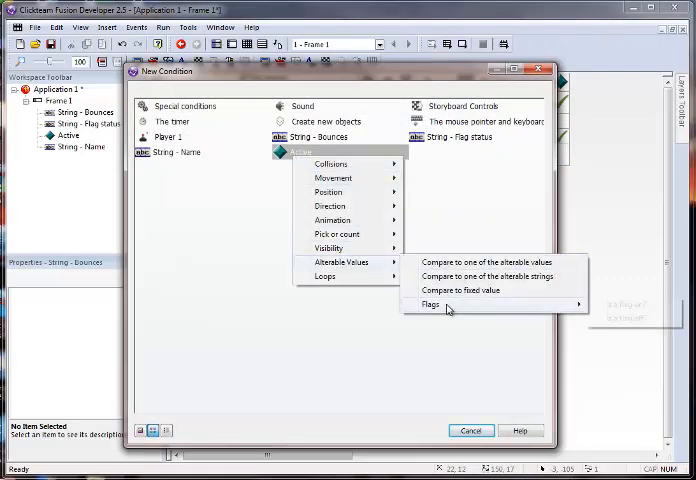
{"action": "left_click", "coordinate": [614, 320]}
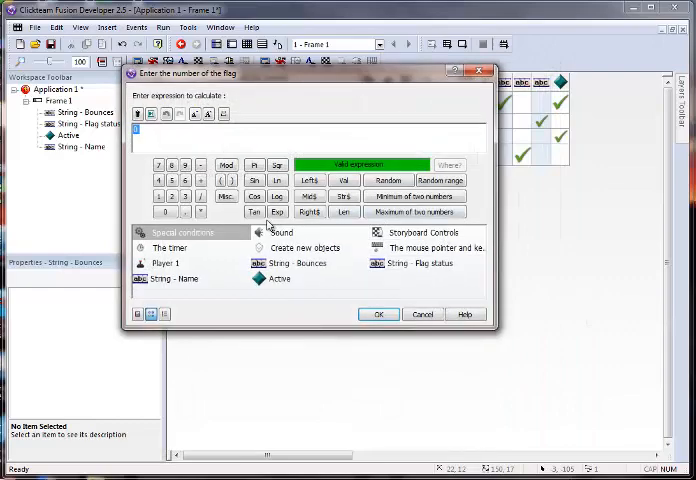
{"action": "left_click", "coordinate": [379, 314]}
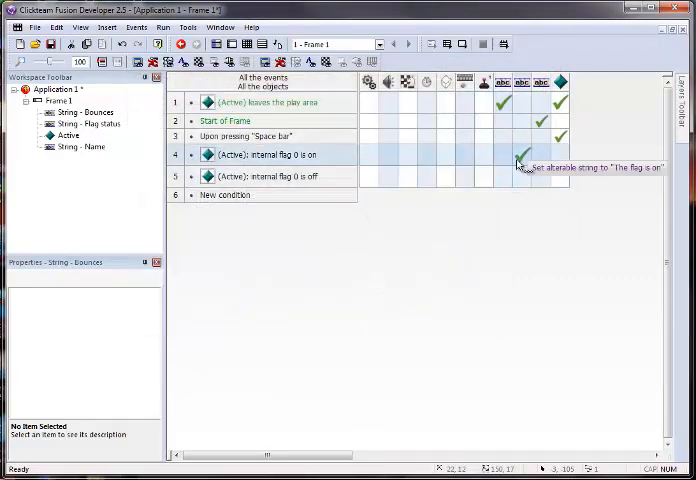
Step: Copy the string action down and edit it to "The flag is off"
{"action": "left_click_drag", "start_coordinate": [521, 156], "coordinate": [522, 178]}
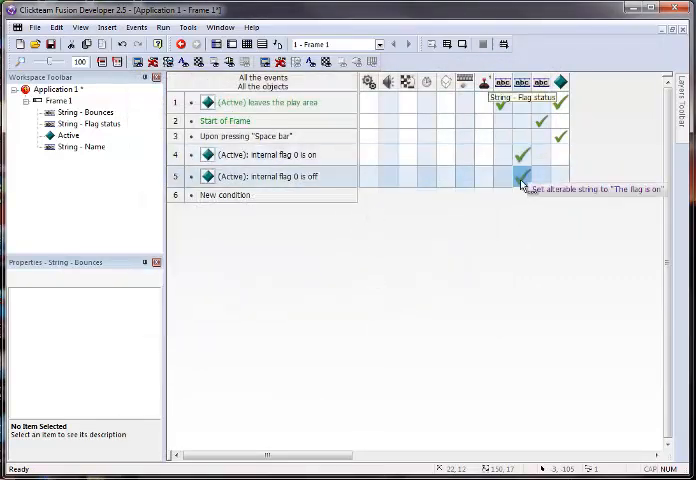
{"action": "right_click", "coordinate": [523, 180]}
{"action": "left_click", "coordinate": [575, 412]}
{"action": "type", "text": "\"The flag is off\""}
{"action": "left_click", "coordinate": [183, 131]}
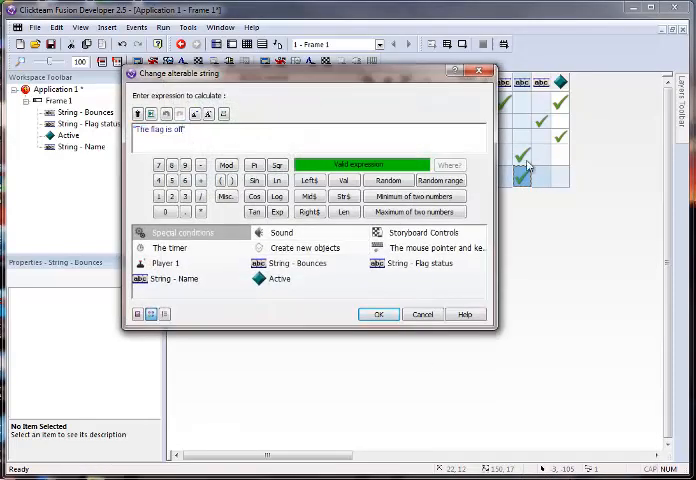
{"action": "left_click", "coordinate": [375, 314]}
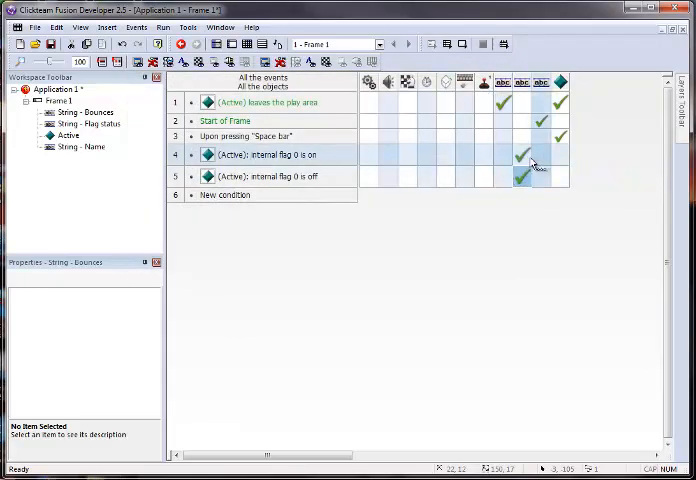
{"action": "mouse_move", "coordinate": [522, 177]}
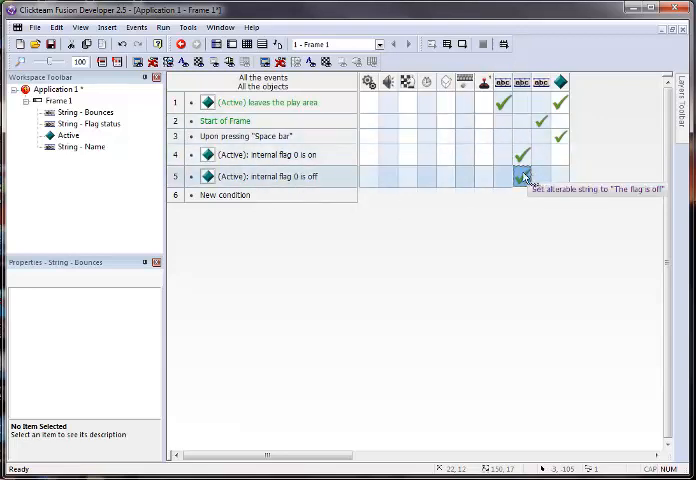
Step: Add "Only one action when event loops" as an extra condition on event 4
{"action": "right_click", "coordinate": [176, 156]}
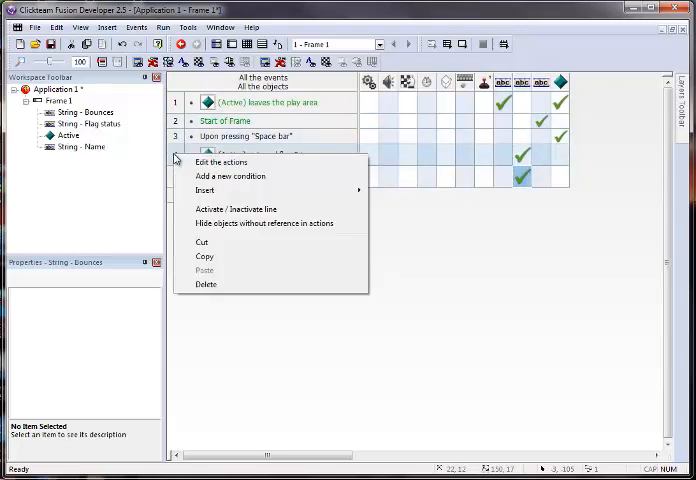
{"action": "left_click", "coordinate": [230, 176]}
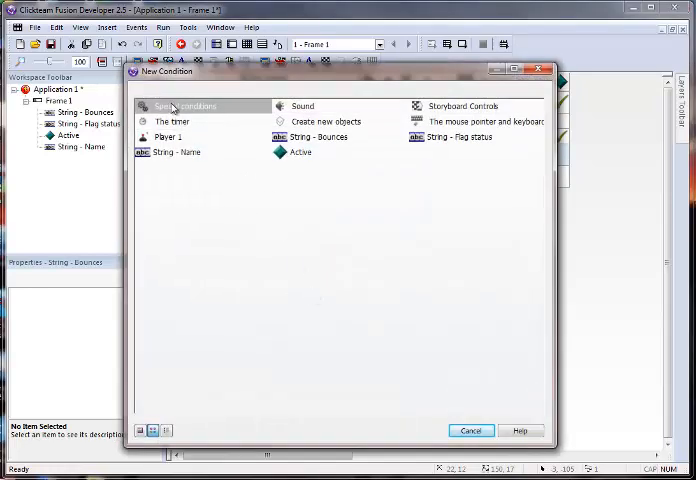
{"action": "left_click", "coordinate": [172, 107]}
{"action": "mouse_move", "coordinate": [221, 196]}
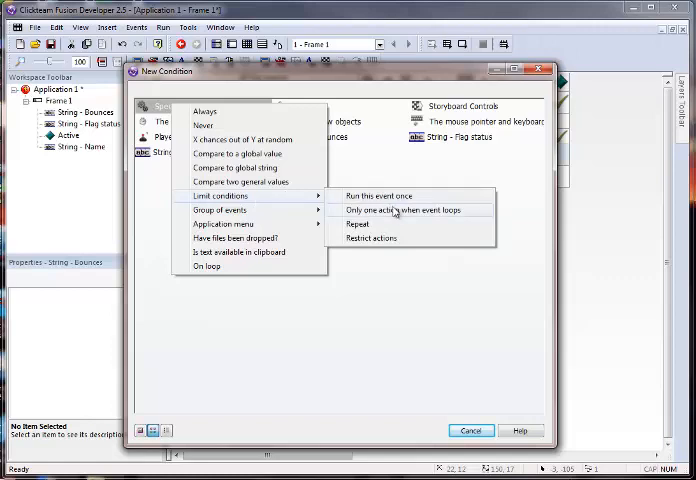
{"action": "left_click", "coordinate": [400, 210]}
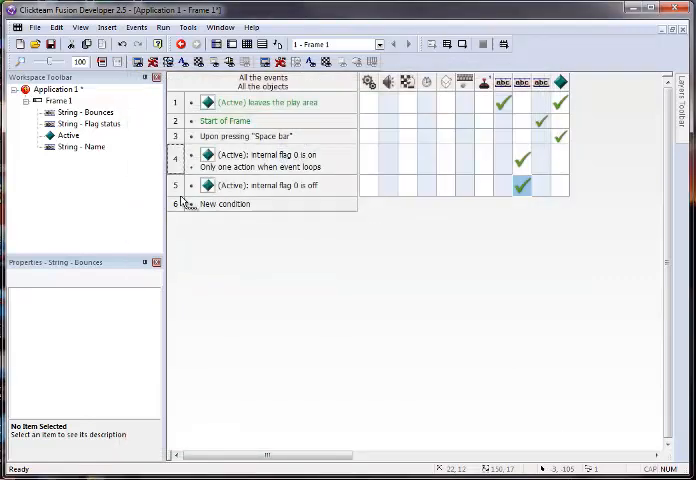
Step: Add "Only one action when event loops" as an extra condition on event 5
{"action": "right_click", "coordinate": [180, 188]}
{"action": "left_click", "coordinate": [205, 207]}
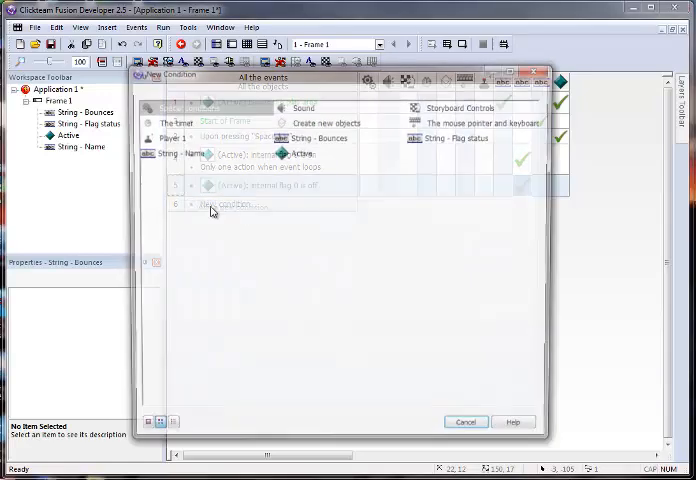
{"action": "left_click", "coordinate": [168, 107]}
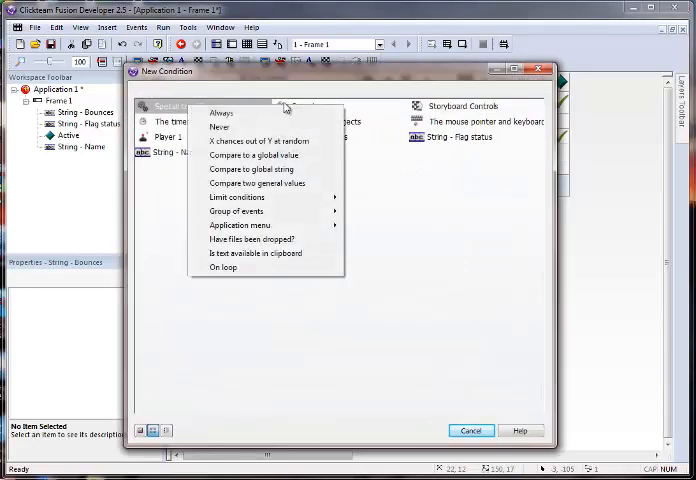
{"action": "mouse_move", "coordinate": [237, 197]}
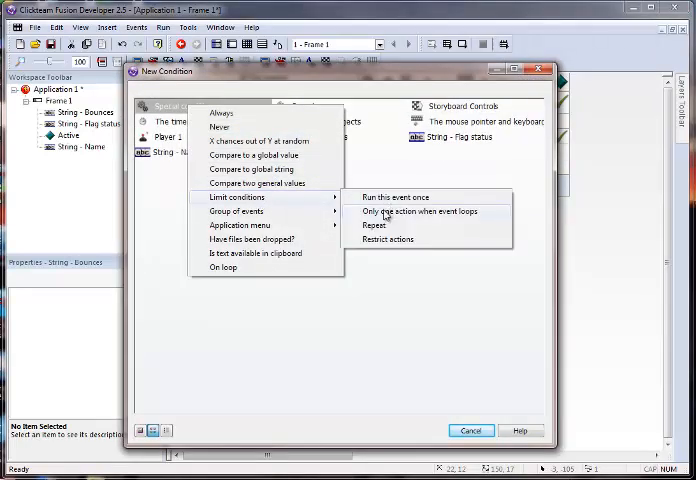
{"action": "left_click", "coordinate": [385, 214]}
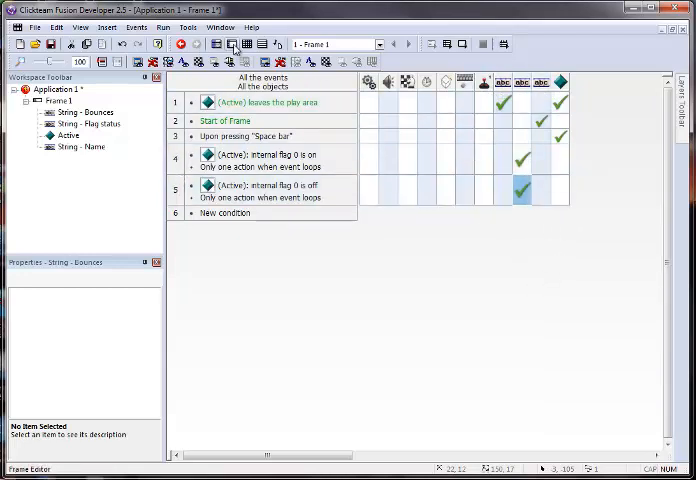
{"action": "left_click", "coordinate": [233, 45]}
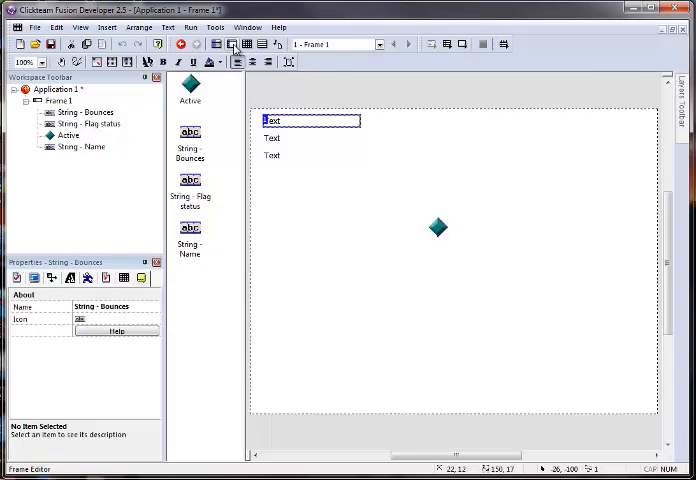
{"action": "left_click", "coordinate": [190, 27]}
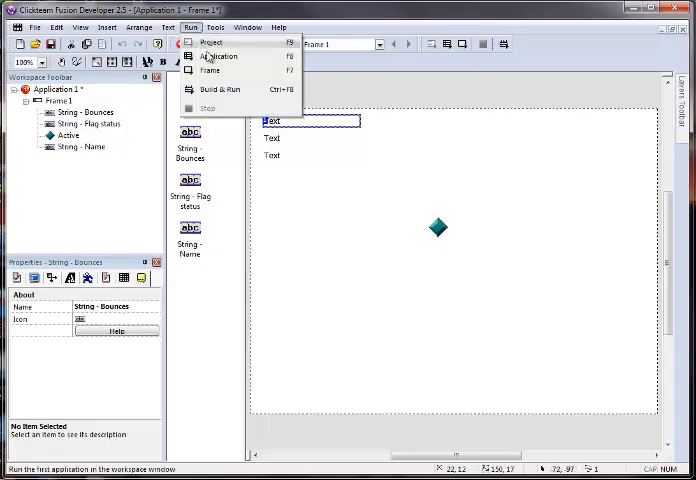
{"action": "left_click", "coordinate": [210, 56]}
{"action": "left_click_drag", "start_coordinate": [412, 137], "coordinate": [505, 80]}
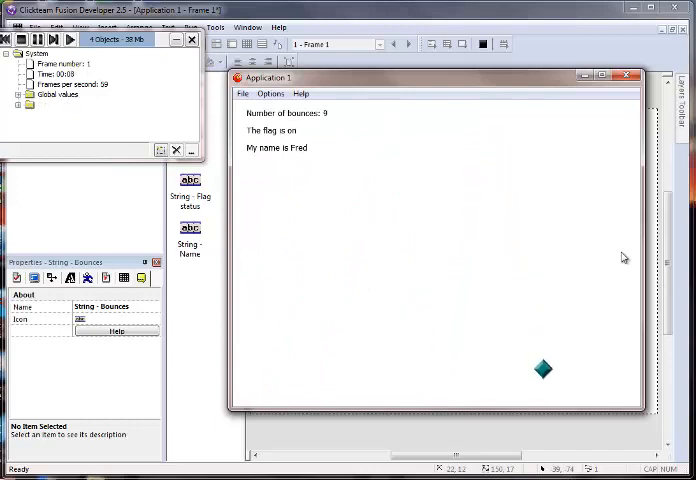
{"action": "left_click", "coordinate": [631, 78]}
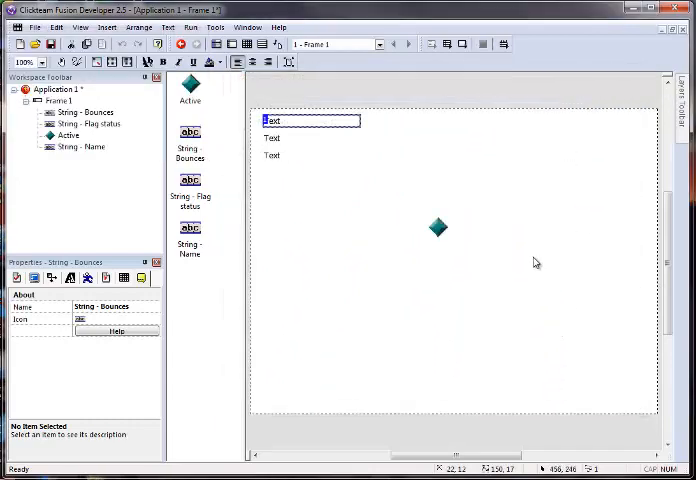
{"action": "left_click", "coordinate": [231, 44]}
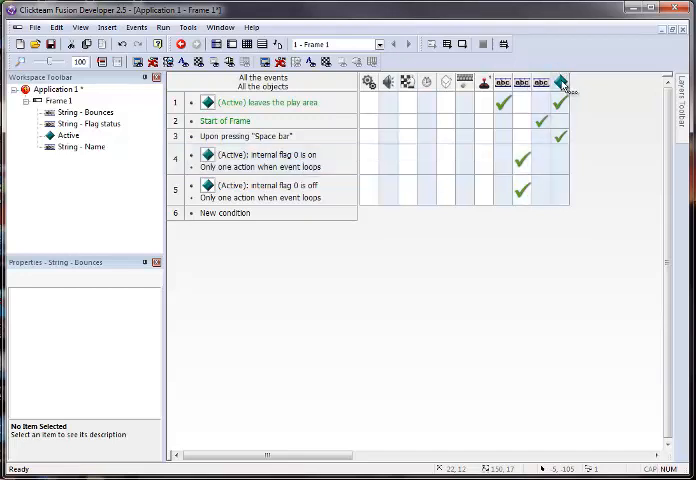
Step: Give event 4 a Movement > Set Speed action on the diamond
{"action": "right_click", "coordinate": [562, 160]}
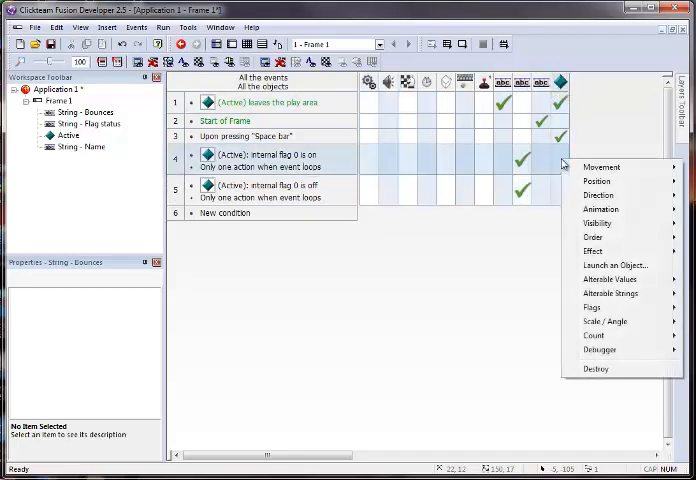
{"action": "mouse_move", "coordinate": [602, 167]}
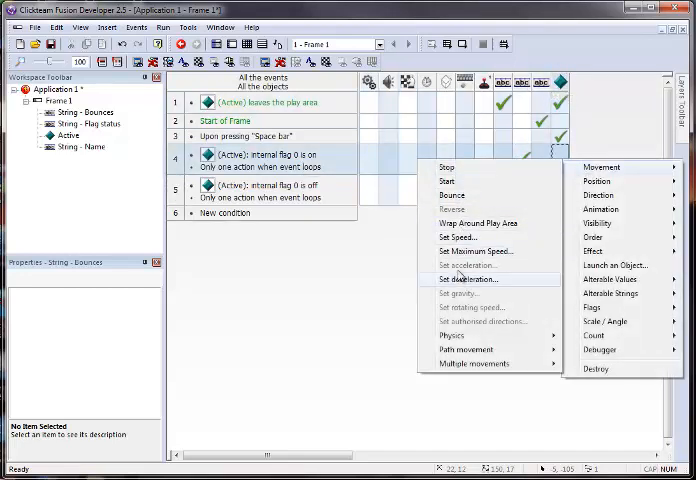
{"action": "left_click", "coordinate": [455, 237]}
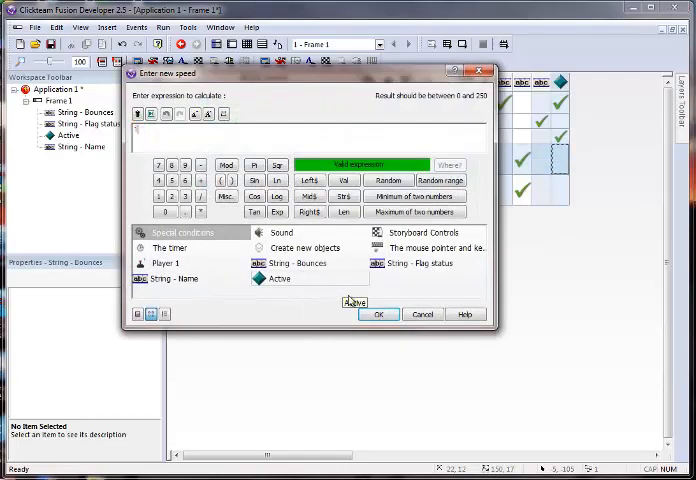
{"action": "left_click", "coordinate": [379, 314]}
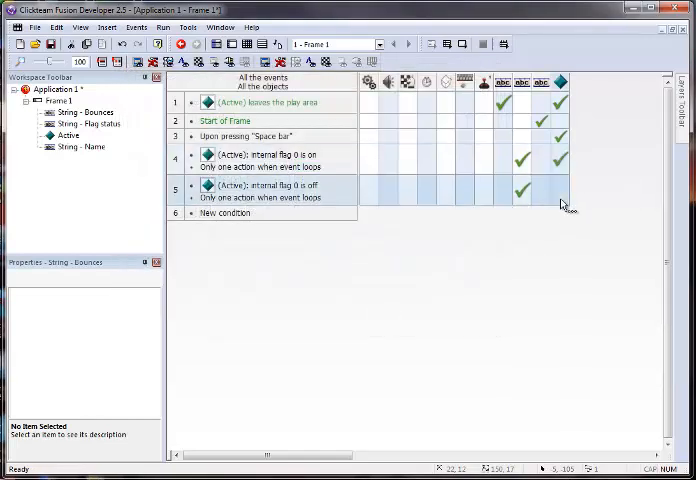
Step: Give event 5 a Set Speed action setting the diamond's speed to 100
{"action": "right_click", "coordinate": [562, 192]}
{"action": "mouse_move", "coordinate": [603, 198]}
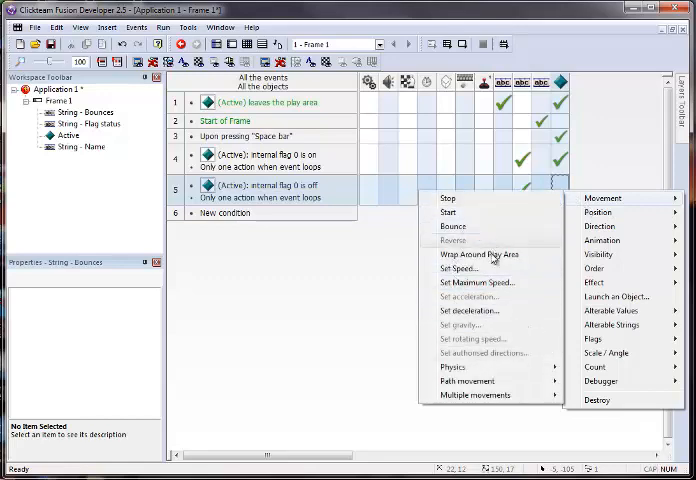
{"action": "left_click", "coordinate": [459, 268]}
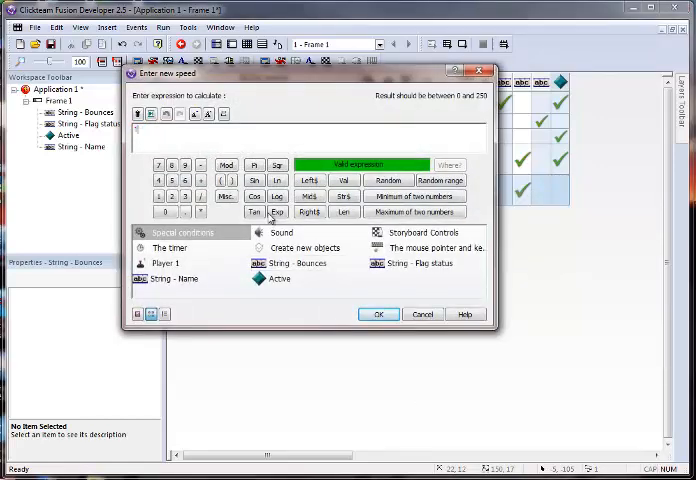
{"action": "type", "text": "100"}
{"action": "left_click", "coordinate": [379, 314]}
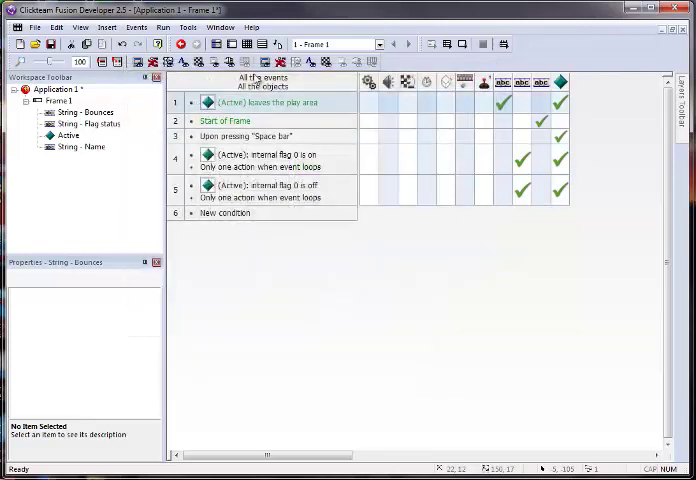
{"action": "left_click", "coordinate": [163, 27]}
{"action": "left_click", "coordinate": [180, 56]}
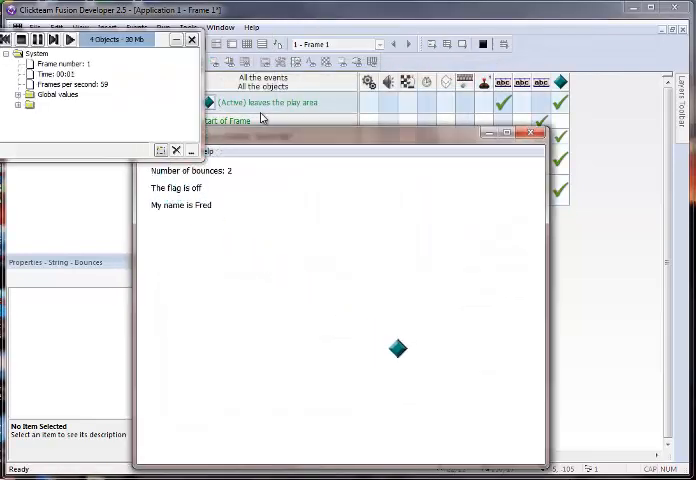
{"action": "left_click_drag", "start_coordinate": [324, 137], "coordinate": [410, 123]}
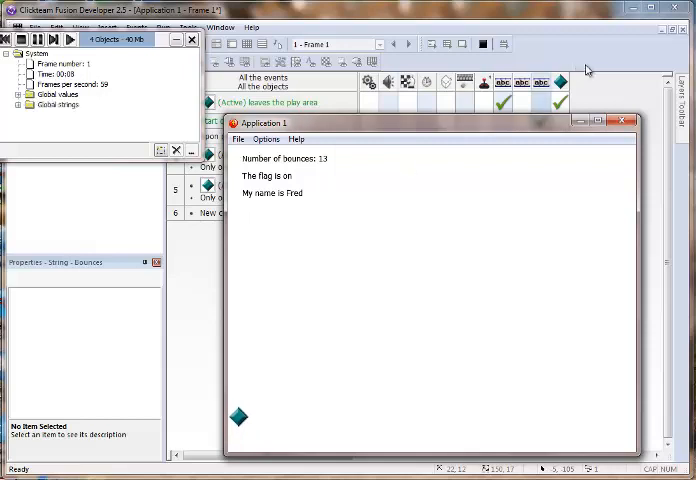
{"action": "left_click", "coordinate": [620, 122]}
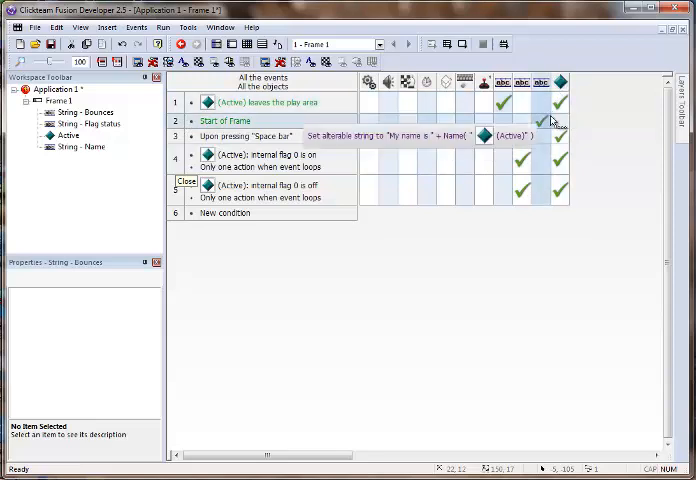
Step: Add an "Add to debugger" action for the diamond in the Start of Frame event
{"action": "right_click", "coordinate": [559, 122]}
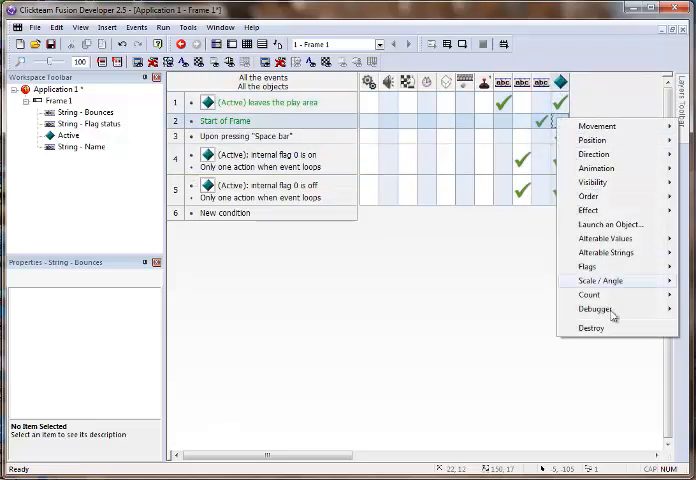
{"action": "mouse_move", "coordinate": [596, 309]}
{"action": "left_click", "coordinate": [483, 309]}
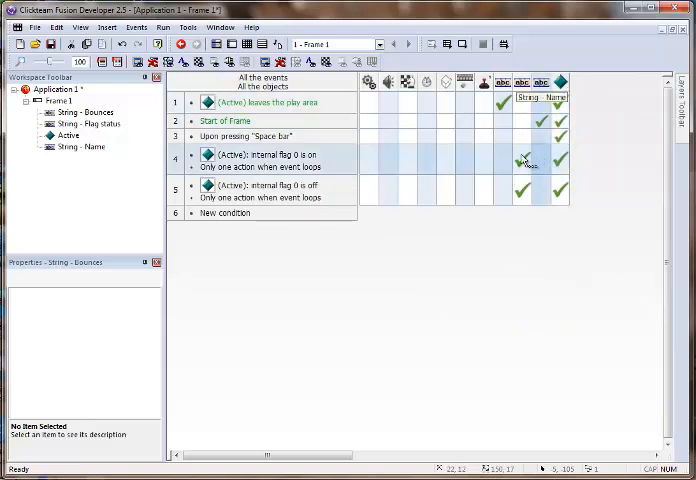
Step: Launch a test run of the frame and arrange the runtime and debugger windows
{"action": "left_click", "coordinate": [163, 27]}
{"action": "left_click", "coordinate": [181, 50]}
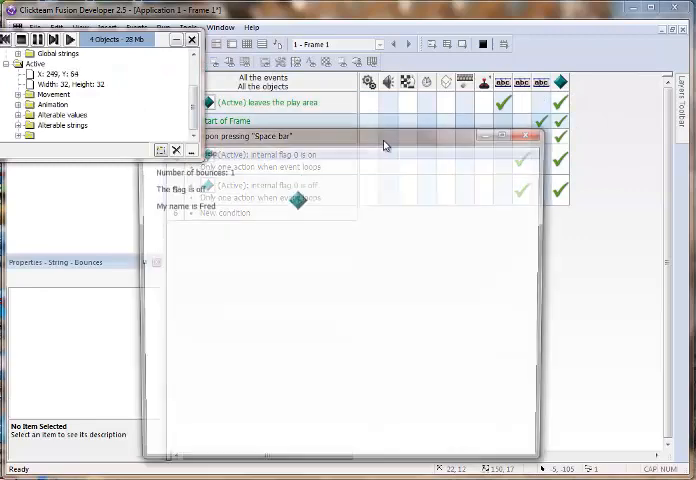
{"action": "left_click_drag", "start_coordinate": [471, 101], "coordinate": [455, 107]}
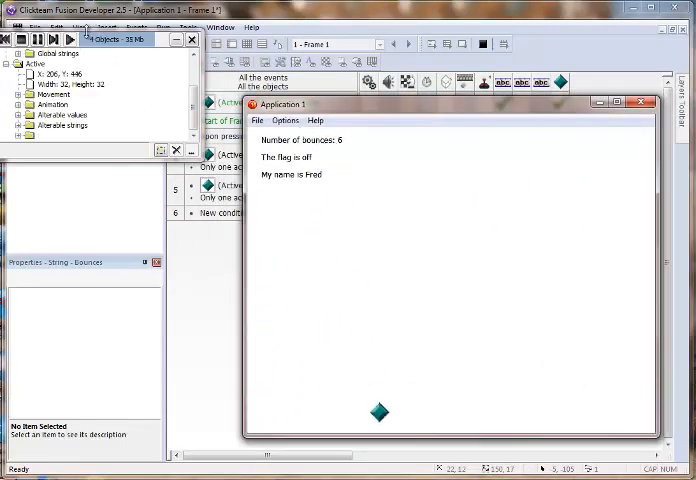
{"action": "left_click_drag", "start_coordinate": [104, 41], "coordinate": [118, 38]}
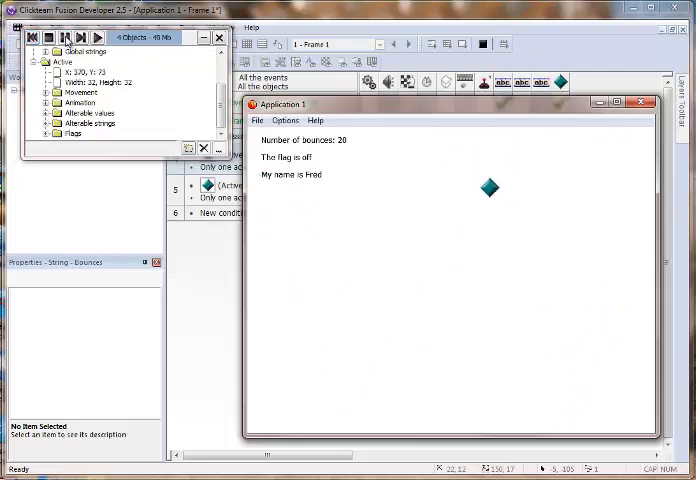
Step: Expand the diamond's alterable values (Bounces), alterable strings (Name) and flags in the debugger
{"action": "left_click", "coordinate": [47, 113]}
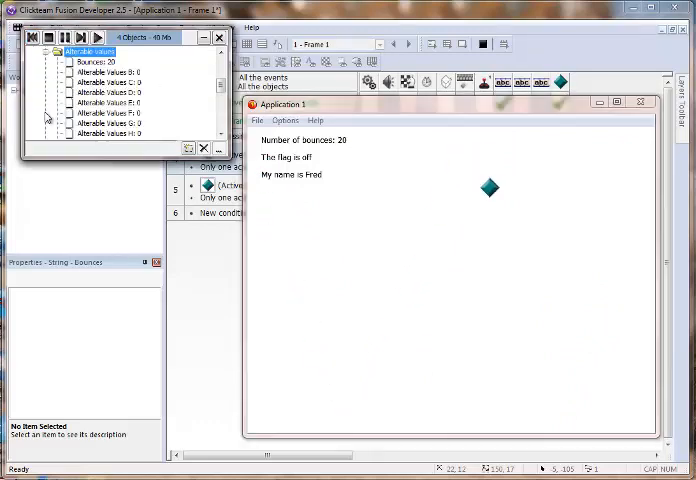
{"action": "left_click", "coordinate": [96, 62]}
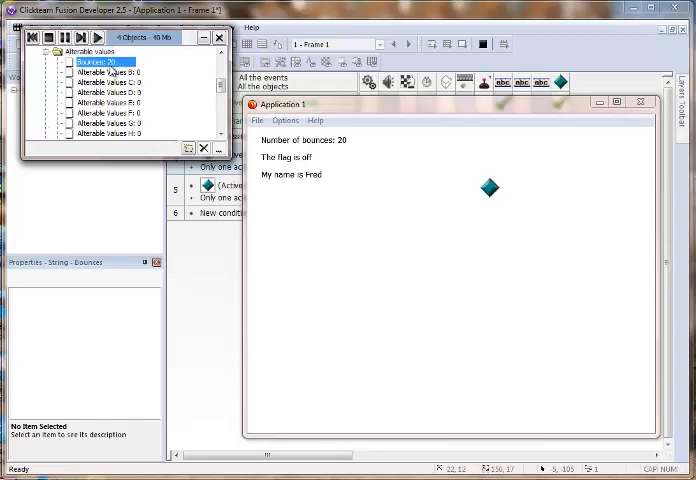
{"action": "left_click_drag", "start_coordinate": [222, 90], "coordinate": [222, 120]}
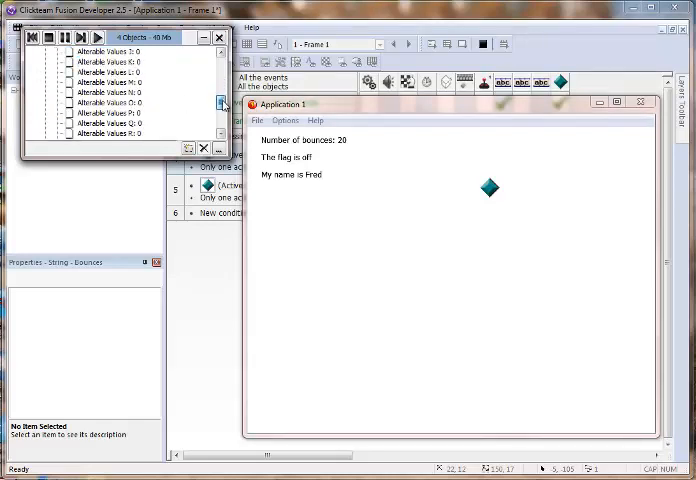
{"action": "left_click", "coordinate": [57, 133]}
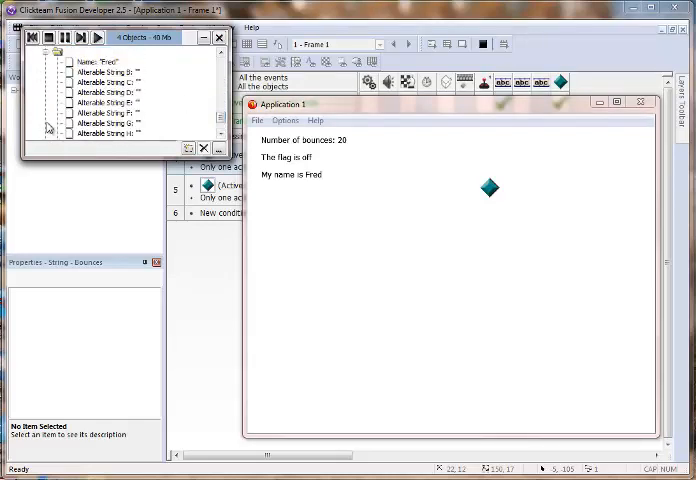
{"action": "left_click_drag", "start_coordinate": [222, 120], "coordinate": [222, 135]}
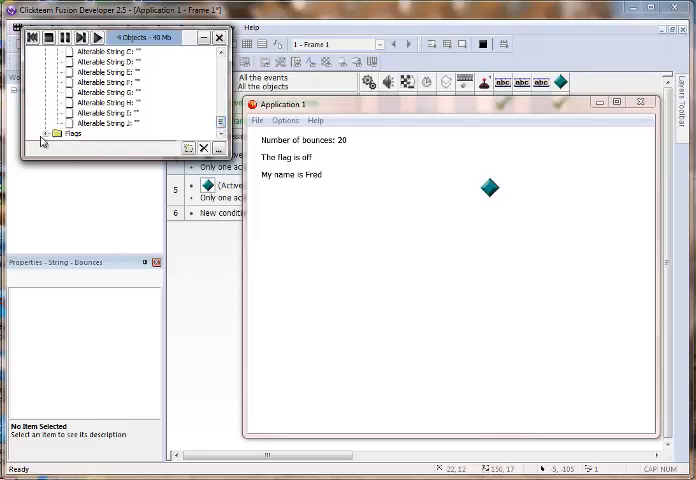
{"action": "left_click", "coordinate": [57, 133]}
{"action": "mouse_move", "coordinate": [222, 100]}
{"action": "left_mouse_down"}
{"action": "mouse_move", "coordinate": [222, 92]}
{"action": "mouse_move", "coordinate": [222, 100]}
{"action": "left_mouse_up"}
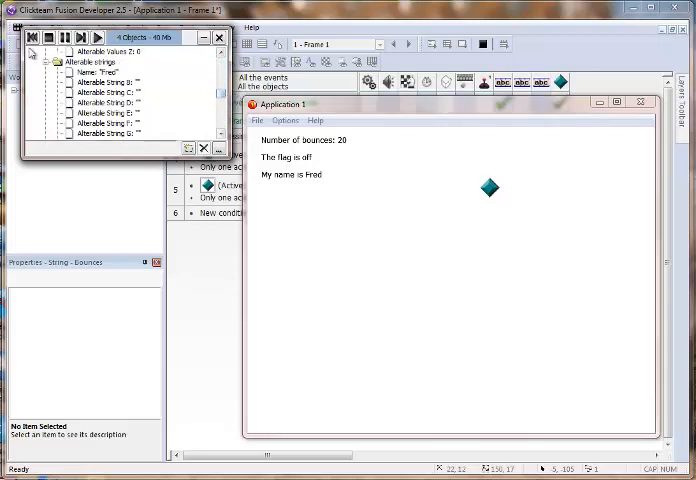
Step: Resume and restart the run, set the diamond's flag #0 to True, pause and inspect global values
{"action": "left_click", "coordinate": [98, 37]}
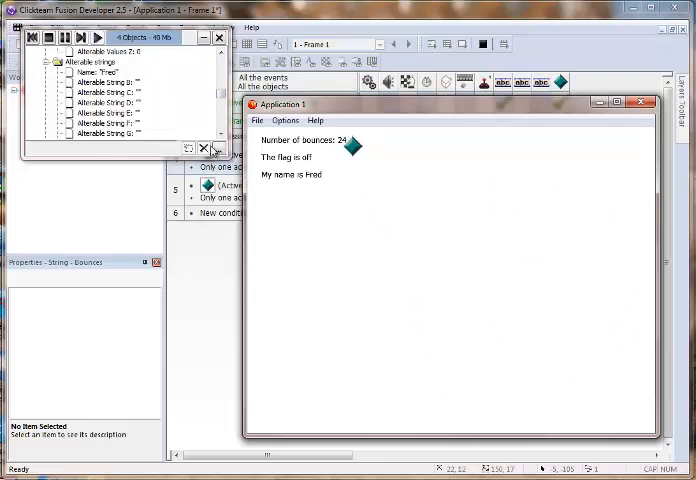
{"action": "left_click_drag", "start_coordinate": [224, 96], "coordinate": [222, 104]}
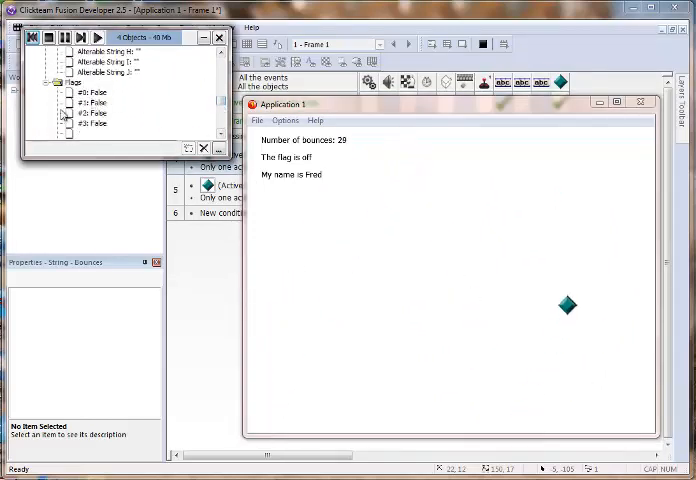
{"action": "left_click", "coordinate": [364, 197]}
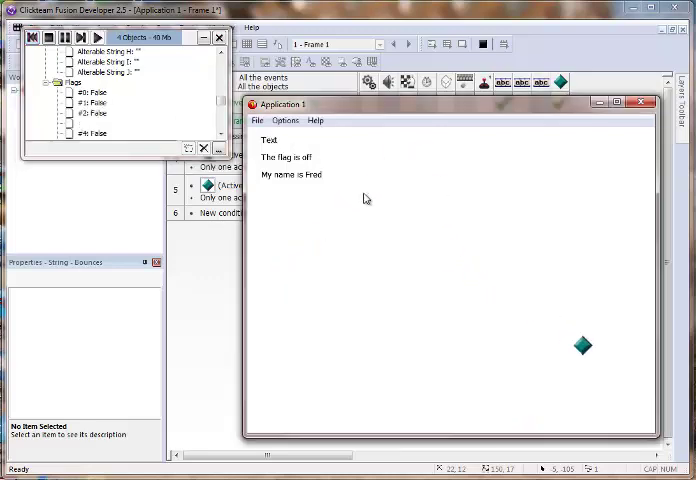
{"action": "double_click", "coordinate": [90, 93]}
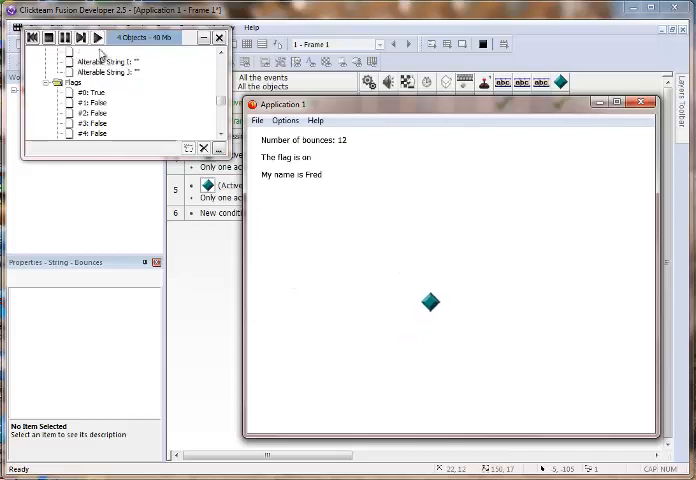
{"action": "left_click", "coordinate": [65, 38]}
{"action": "mouse_move", "coordinate": [222, 103]}
{"action": "left_mouse_down"}
{"action": "mouse_move", "coordinate": [222, 60]}
{"action": "mouse_move", "coordinate": [222, 70]}
{"action": "left_mouse_up"}
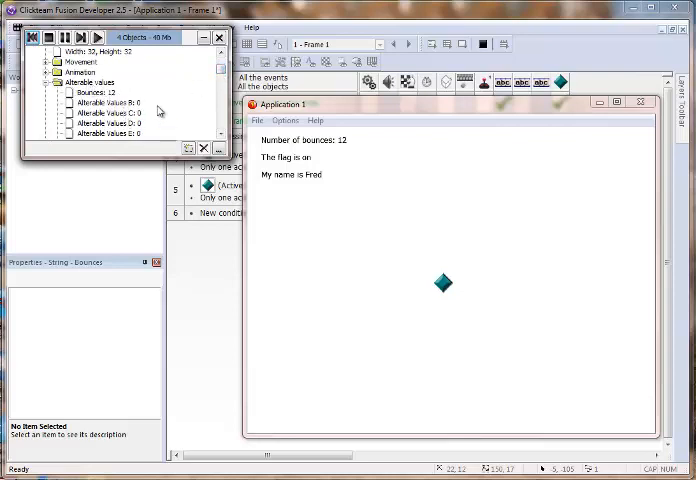
{"action": "left_click_drag", "start_coordinate": [222, 70], "coordinate": [222, 60]}
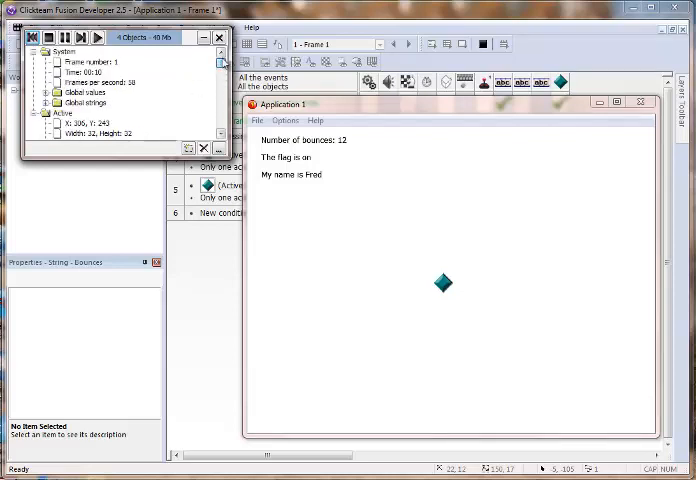
{"action": "left_click", "coordinate": [85, 92]}
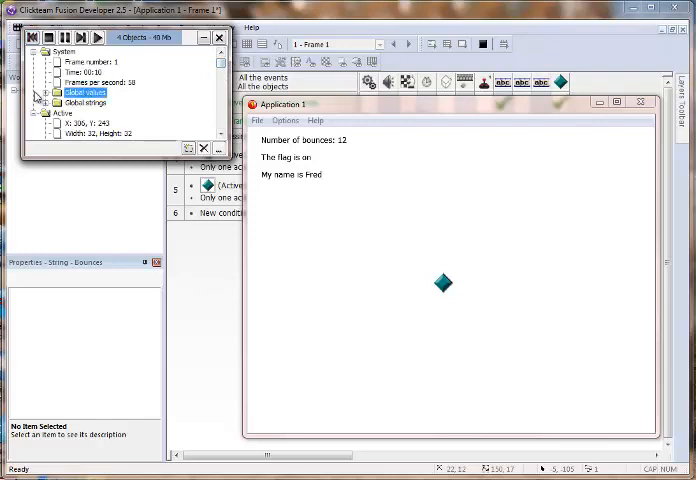
Step: Close the debugger and test window, then view the application's global values
{"action": "left_click", "coordinate": [219, 37]}
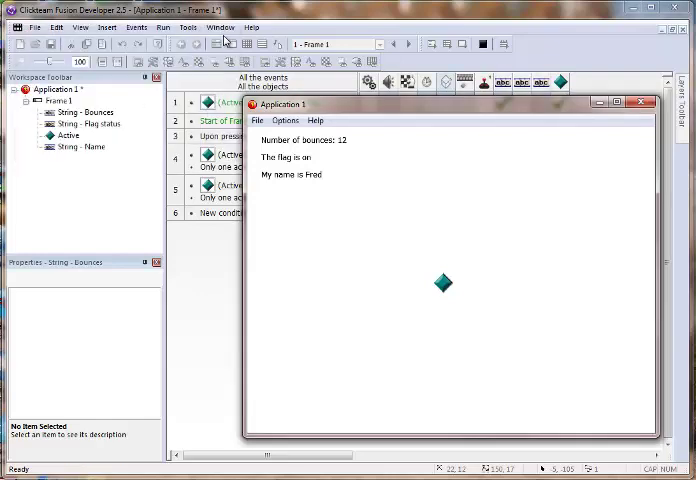
{"action": "left_click", "coordinate": [645, 104]}
{"action": "left_click", "coordinate": [57, 89]}
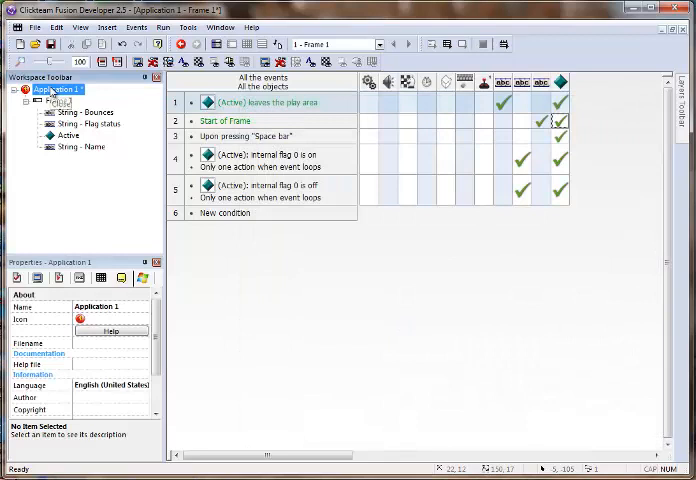
{"action": "left_click", "coordinate": [79, 278]}
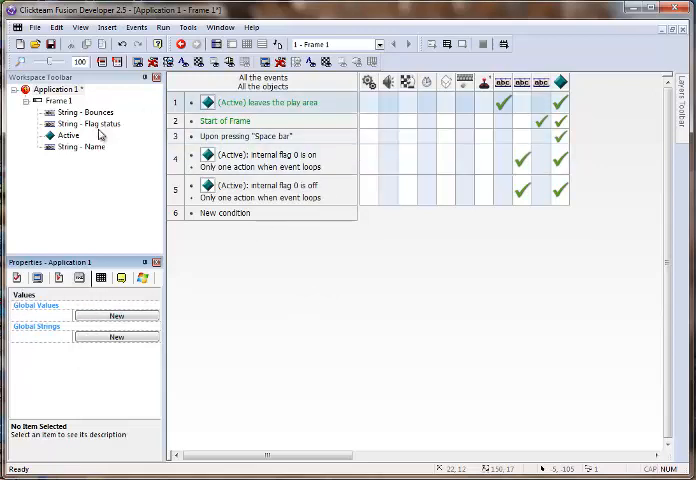
Step: Show the Active diamond's Values properties with Bounces and Name
{"action": "left_click", "coordinate": [68, 135]}
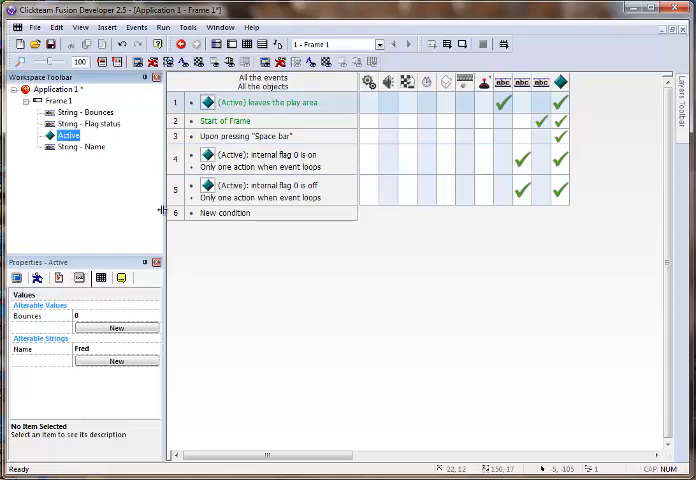
{"action": "left_click", "coordinate": [80, 279]}
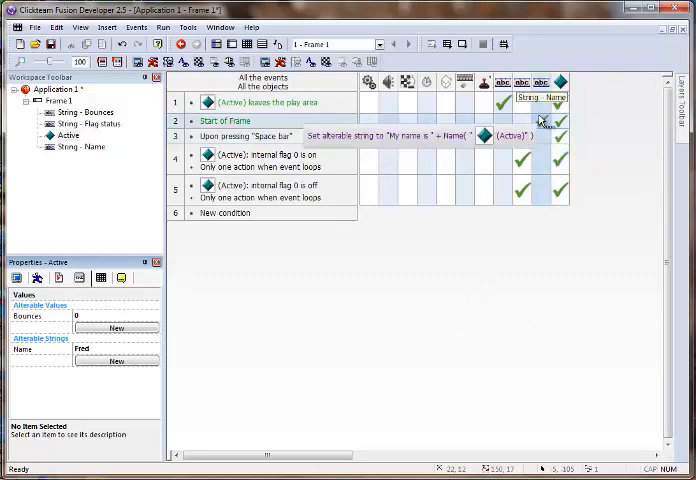
Step: Start event 6 with a Special "Compare two general values" condition
{"action": "double_click", "coordinate": [225, 213]}
{"action": "right_click", "coordinate": [180, 107]}
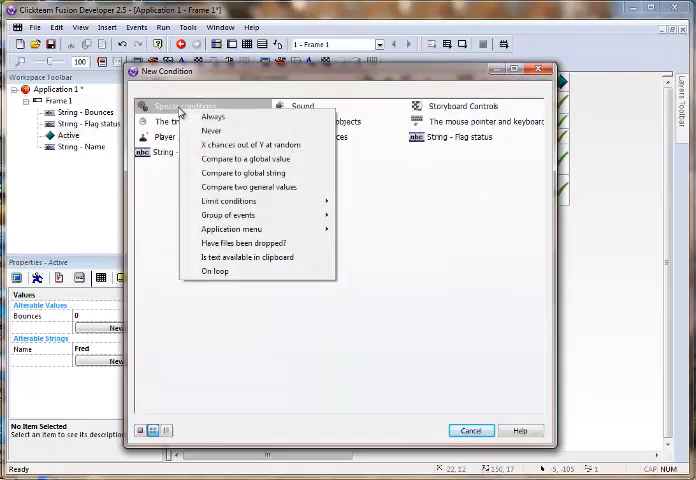
{"action": "left_click", "coordinate": [249, 187]}
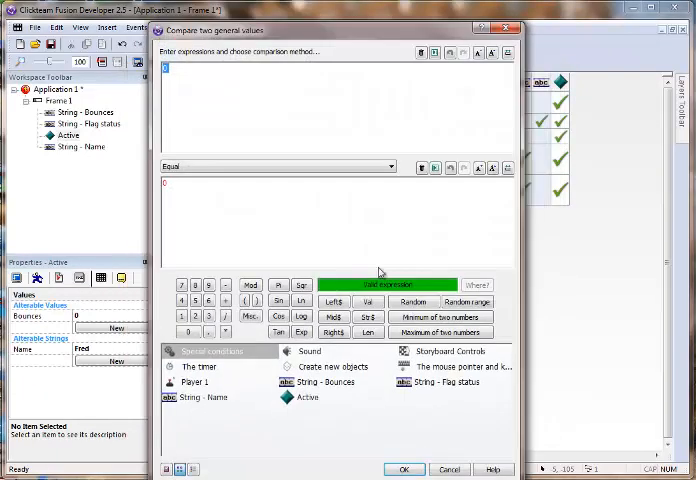
Step: Compare the diamond's Bounces value to Equal 0 and confirm the new condition
{"action": "right_click", "coordinate": [300, 397]}
{"action": "mouse_move", "coordinate": [330, 463]}
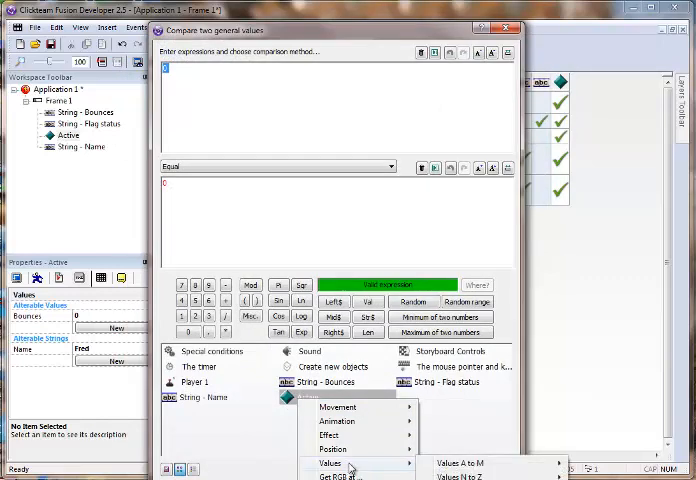
{"action": "mouse_move", "coordinate": [470, 463]}
{"action": "left_click", "coordinate": [612, 295]}
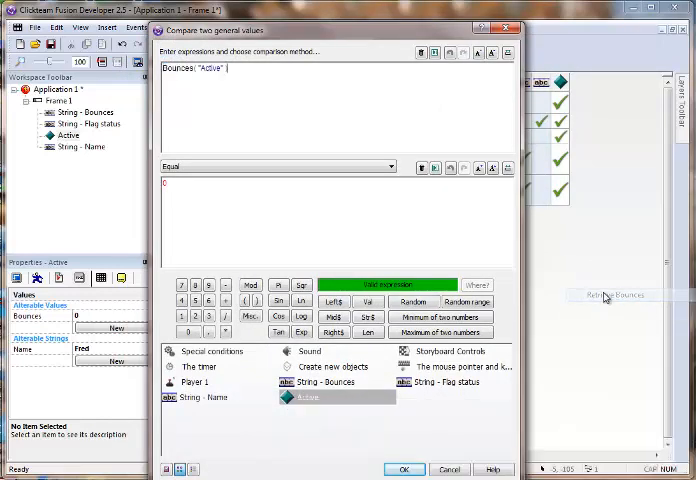
{"action": "left_click", "coordinate": [404, 469]}
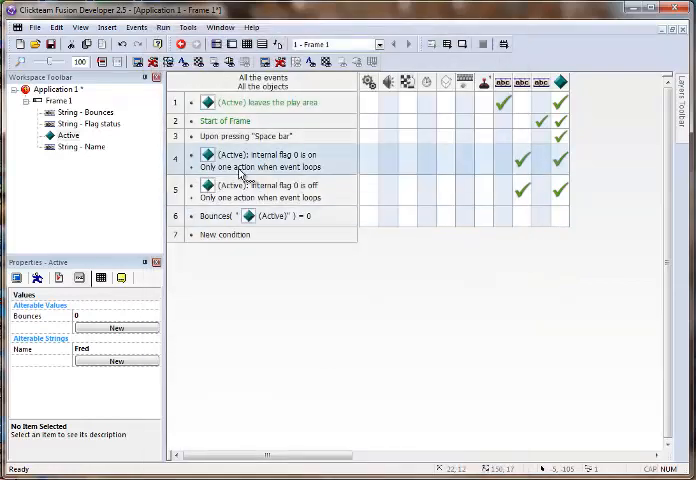
{"action": "left_click", "coordinate": [255, 218]}
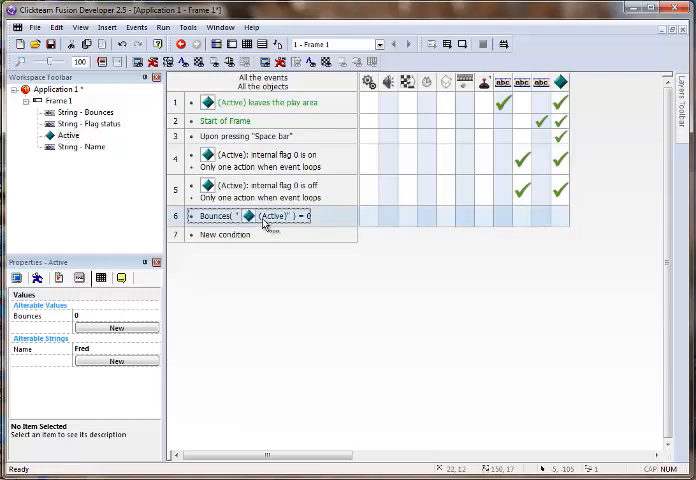